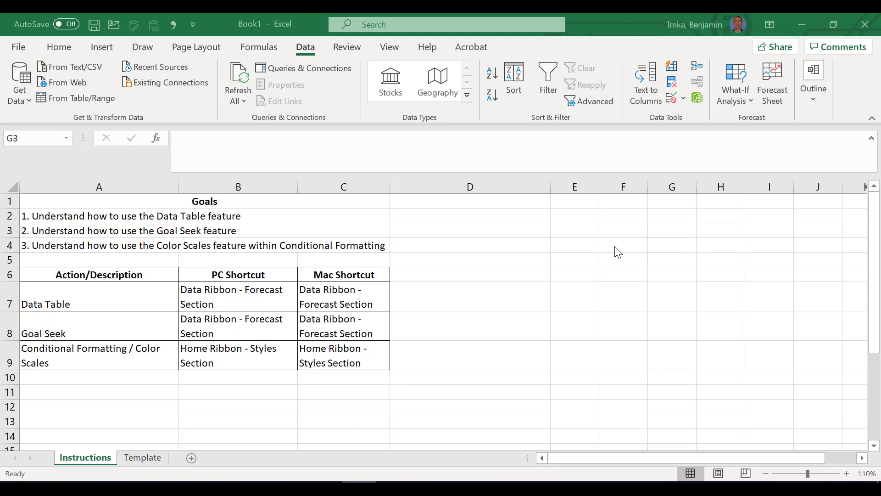
Switch to the Template sheet and inspect the stock price inputs and the D3 dividend yield formula.
{"action": "left_click", "coordinate": [139, 457]}
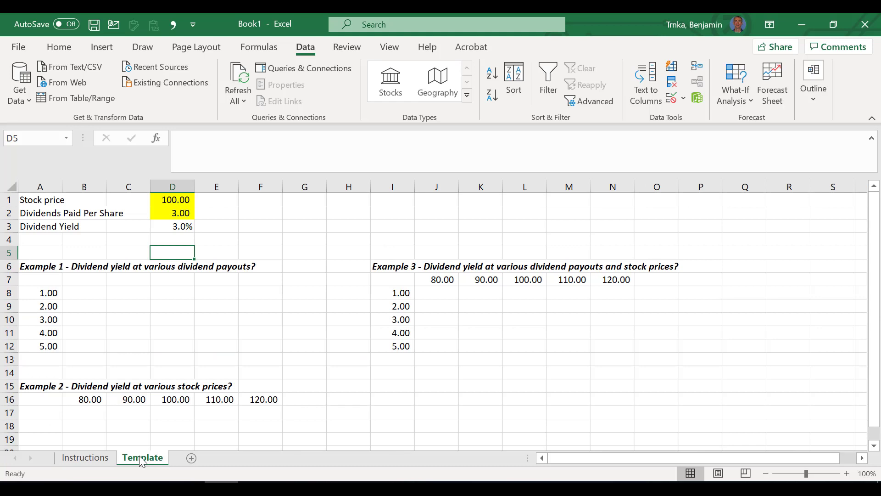
{"action": "key", "text": "Left"}
{"action": "key", "text": "Left"}
{"action": "key", "text": "Left"}
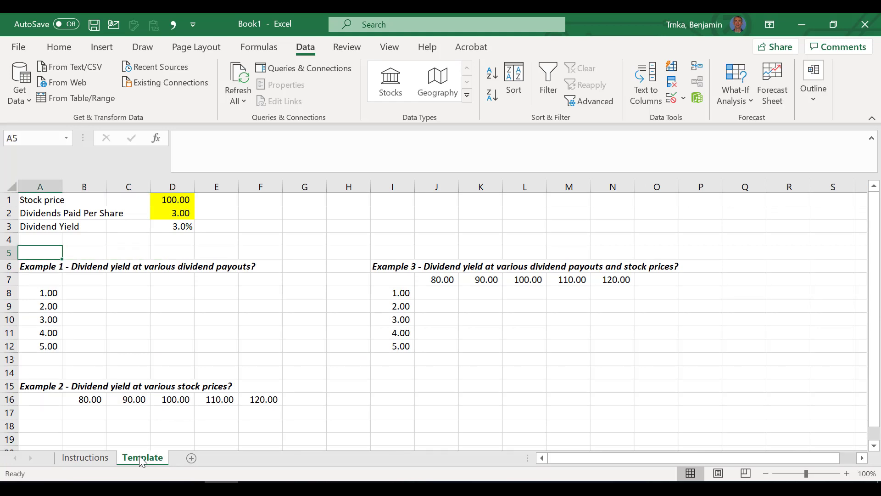
{"action": "key", "text": "Up"}
{"action": "key", "text": "Up"}
{"action": "key", "text": "Up"}
{"action": "key", "text": "Up"}
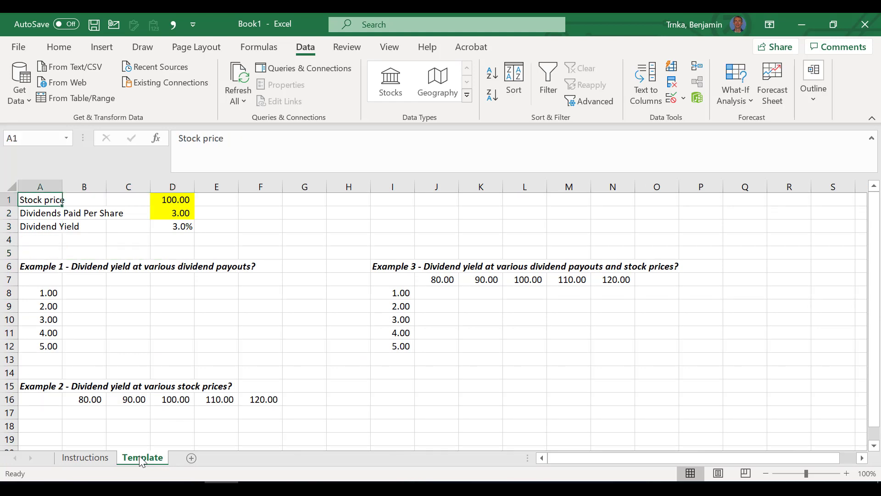
{"action": "key", "text": "Right"}
{"action": "key", "text": "Right"}
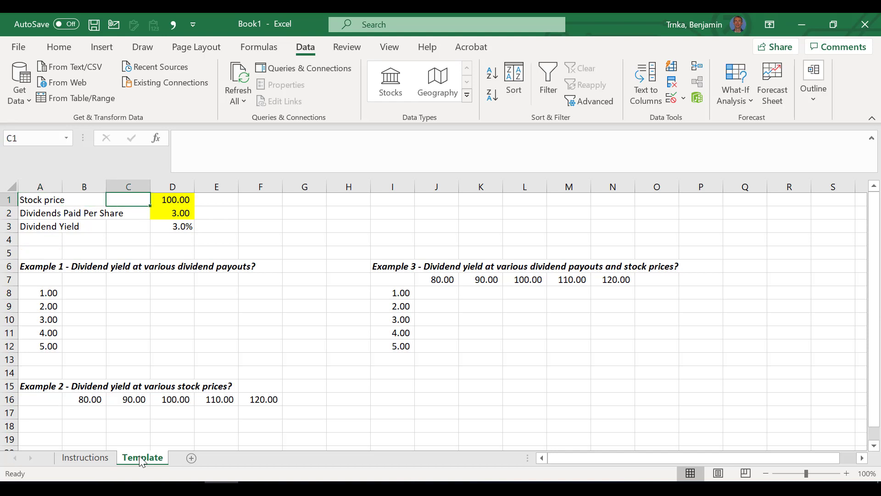
{"action": "key", "text": "Right"}
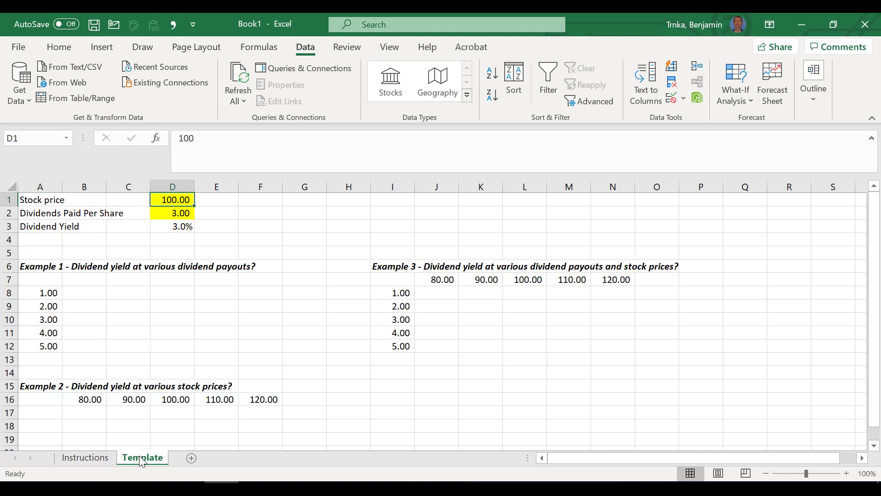
{"action": "key", "text": "Down"}
{"action": "key", "text": "Down"}
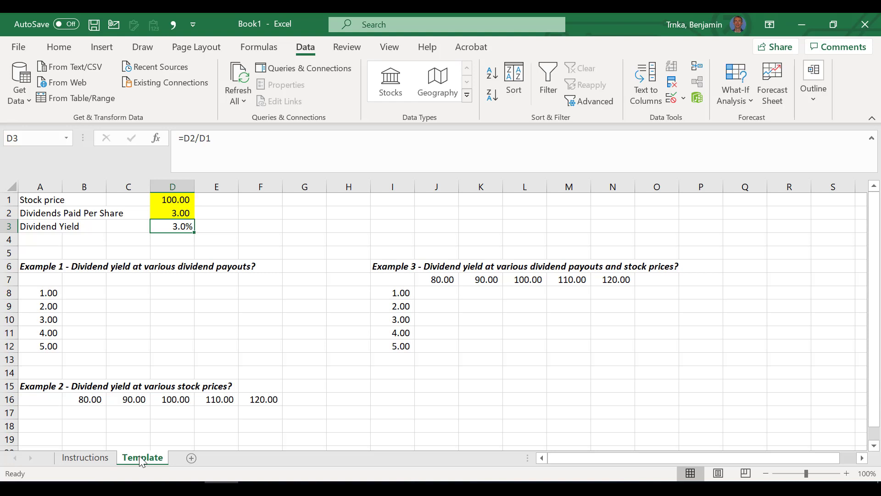
Look over cell B7 of Example 1 and recheck the D3 formula and inputs in column D.
{"action": "key", "text": "Left"}
{"action": "key", "text": "Left"}
{"action": "key", "text": "Left"}
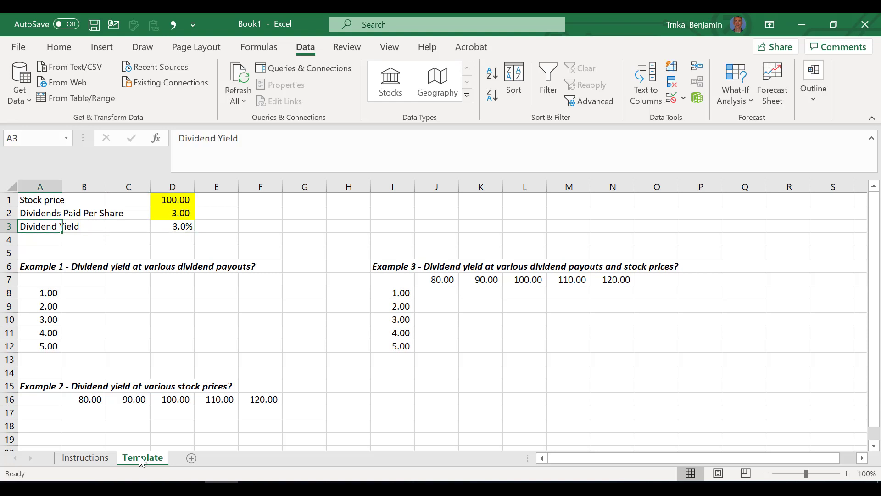
{"action": "key", "text": "Down"}
{"action": "key", "text": "Down"}
{"action": "key", "text": "Down"}
{"action": "key", "text": "Down"}
{"action": "key", "text": "Right"}
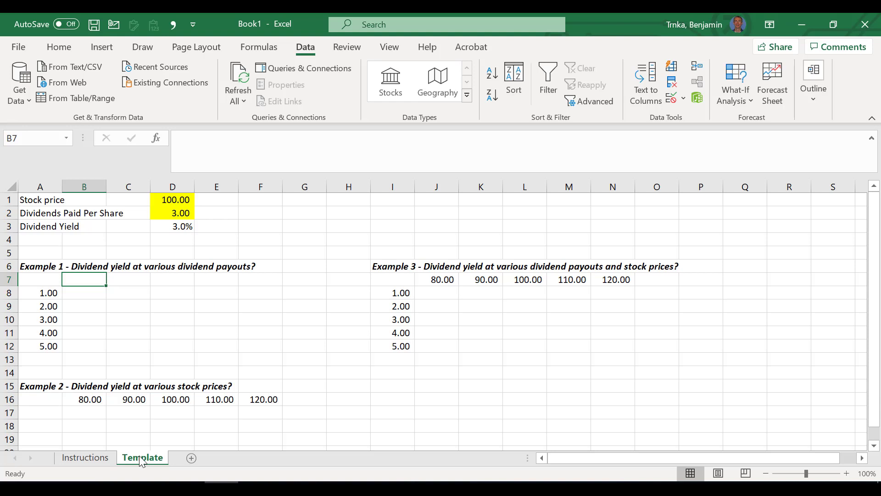
{"action": "key", "text": "Right"}
{"action": "key", "text": "Up"}
{"action": "key", "text": "Up"}
{"action": "key", "text": "Up"}
{"action": "key", "text": "Up"}
{"action": "key", "text": "Right"}
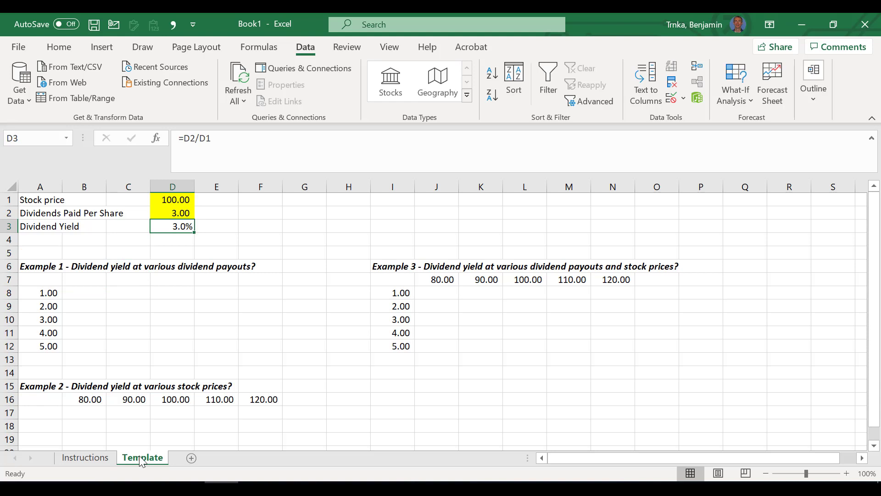
{"action": "key", "text": "Up"}
{"action": "key", "text": "Up"}
{"action": "key", "text": "Down"}
{"action": "key", "text": "Down"}
{"action": "key", "text": "Down"}
{"action": "key", "text": "Down"}
{"action": "key", "text": "Down"}
{"action": "key", "text": "Down"}
{"action": "key", "text": "Down"}
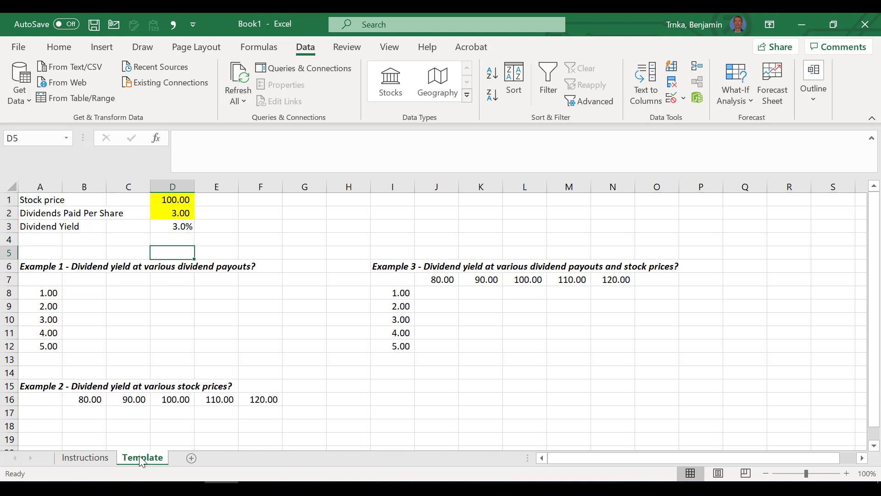
Review the Example 1 payout values 1.00 to 5.00 in column A and return to B7.
{"action": "key", "text": "Left"}
{"action": "key", "text": "Left"}
{"action": "key", "text": "Left"}
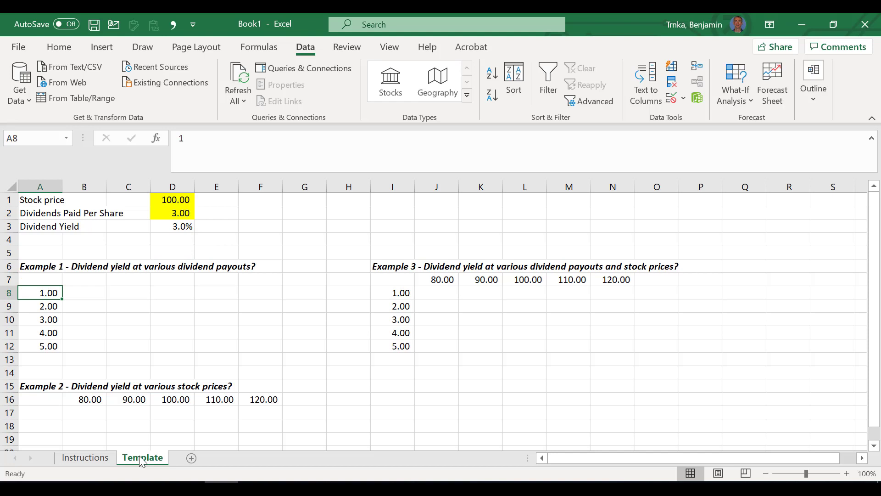
{"action": "key", "text": "Up"}
{"action": "key", "text": "Up"}
{"action": "key", "text": "Down"}
{"action": "key", "text": "Right"}
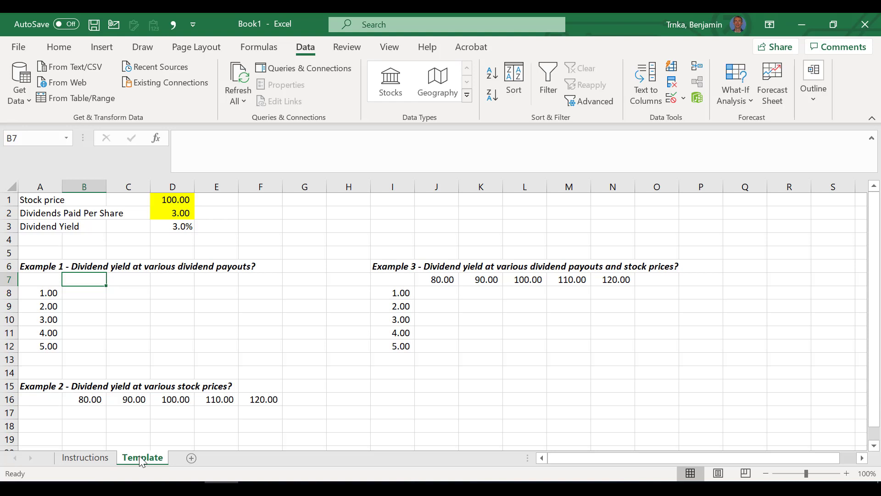
{"action": "key", "text": "Down"}
{"action": "key", "text": "Left"}
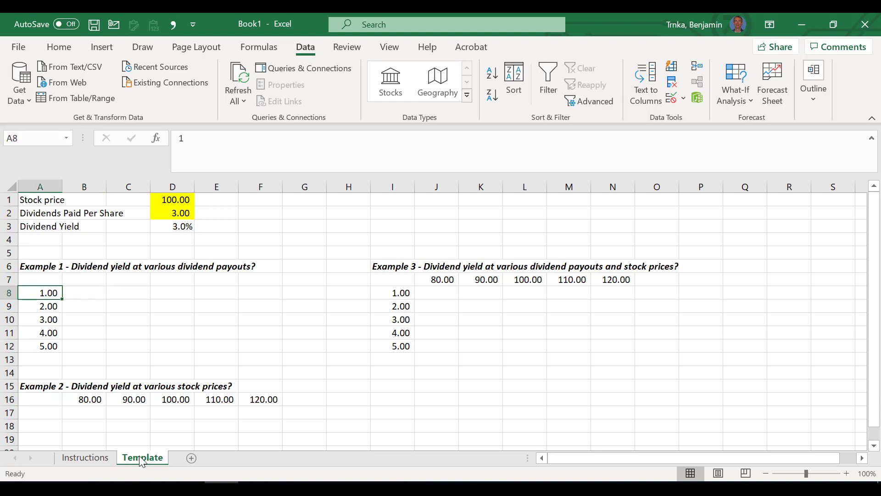
{"action": "key", "text": "Down"}
{"action": "key", "text": "Down"}
{"action": "key", "text": "Down"}
{"action": "key", "text": "Down"}
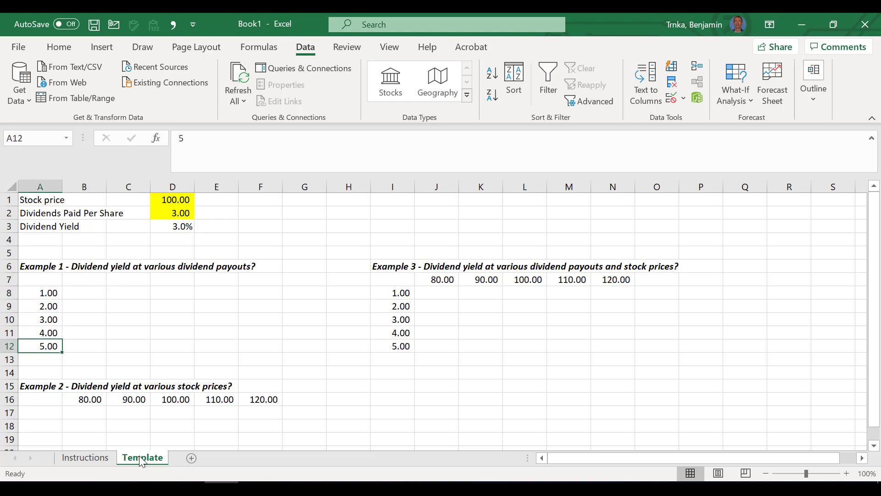
{"action": "key", "text": "Up"}
{"action": "key", "text": "Up"}
{"action": "key", "text": "Up"}
{"action": "key", "text": "Up"}
{"action": "key", "text": "Right"}
{"action": "key", "text": "Up"}
Enter =D3 in B7 so it shows the 3.0% dividend yield.
{"action": "type", "text": "="}
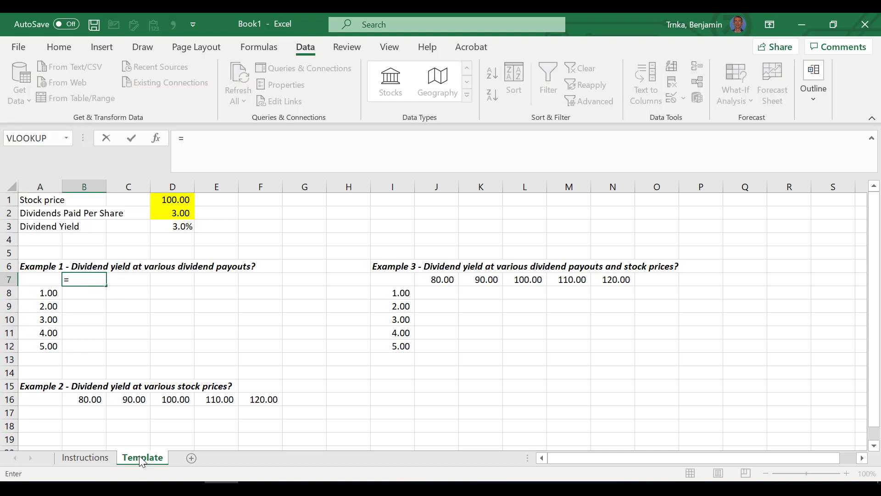
{"action": "key", "text": "Up"}
{"action": "key", "text": "Up"}
{"action": "key", "text": "Up"}
{"action": "key", "text": "Up"}
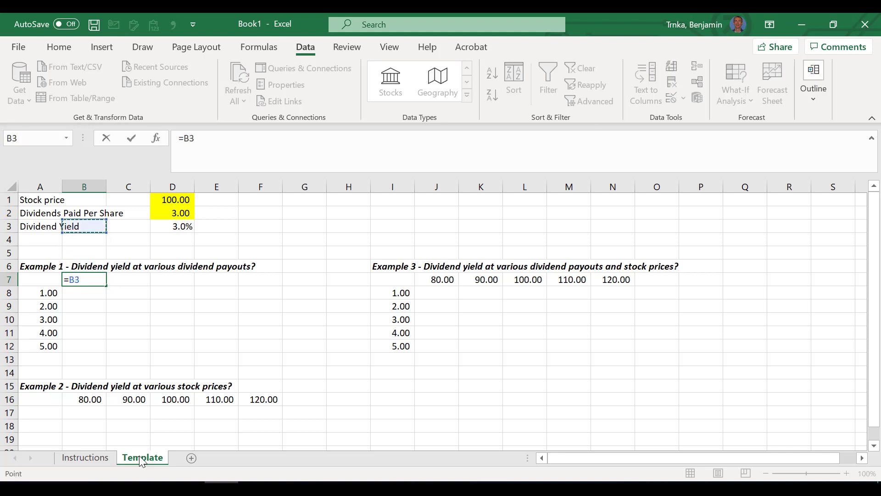
{"action": "key", "text": "Right"}
{"action": "key", "text": "Right"}
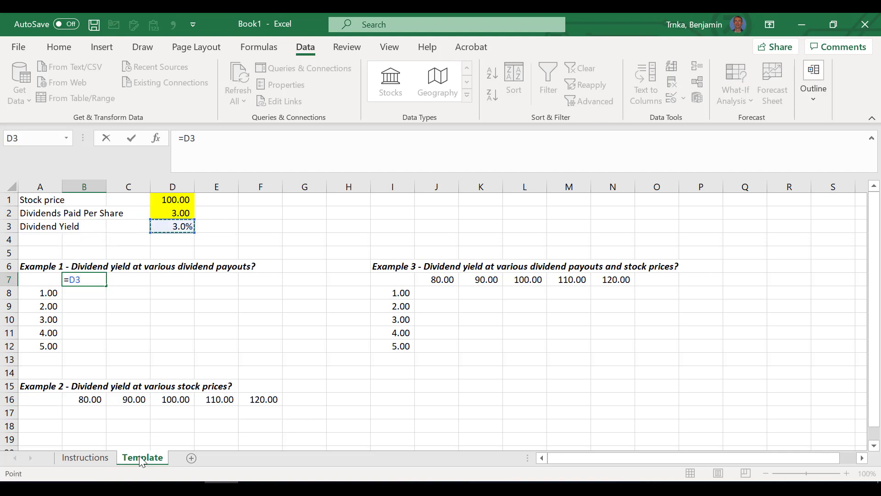
{"action": "key", "text": "Return"}
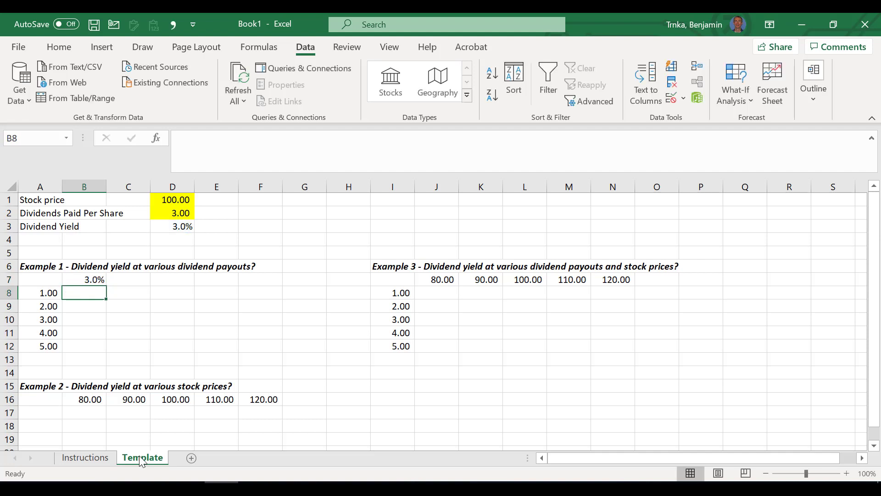
Select the Example 1 table range A7:B12.
{"action": "key", "text": "Up"}
{"action": "key", "text": "Left"}
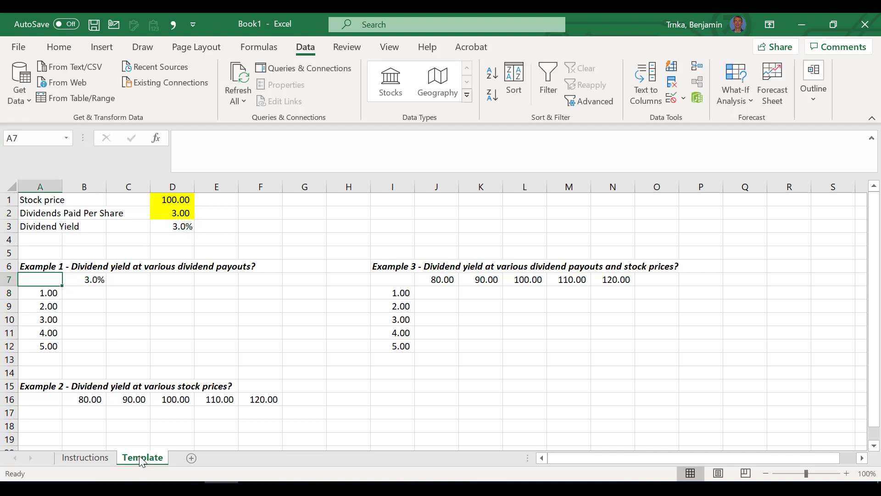
{"action": "key", "text": "shift+Right"}
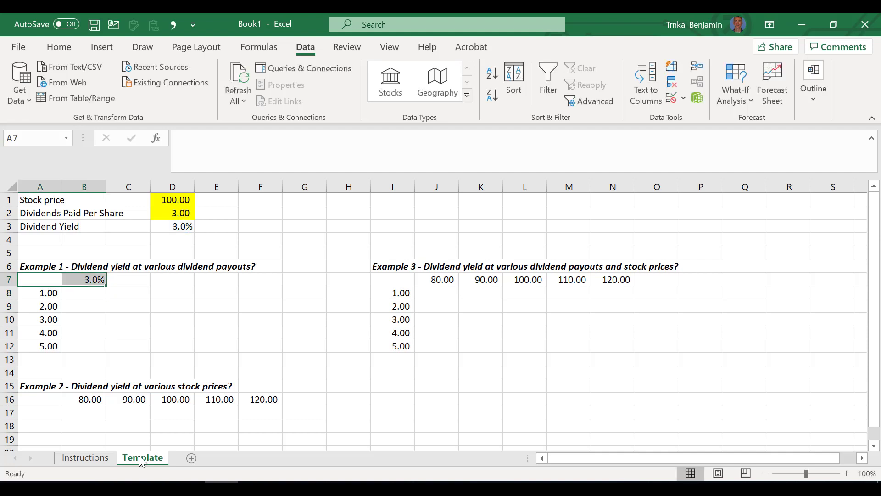
{"action": "key", "text": "shift+Down"}
{"action": "key", "text": "shift+Down"}
{"action": "key", "text": "shift+Down"}
{"action": "key", "text": "shift+Down"}
{"action": "key", "text": "shift+Down"}
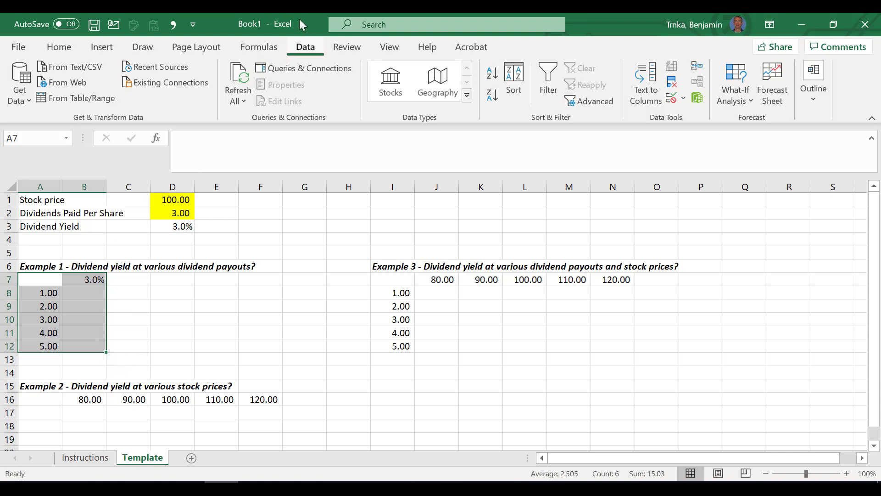
Create a one-variable data table on A7:B12 with $D$2 as the column input cell.
{"action": "left_click", "coordinate": [747, 96]}
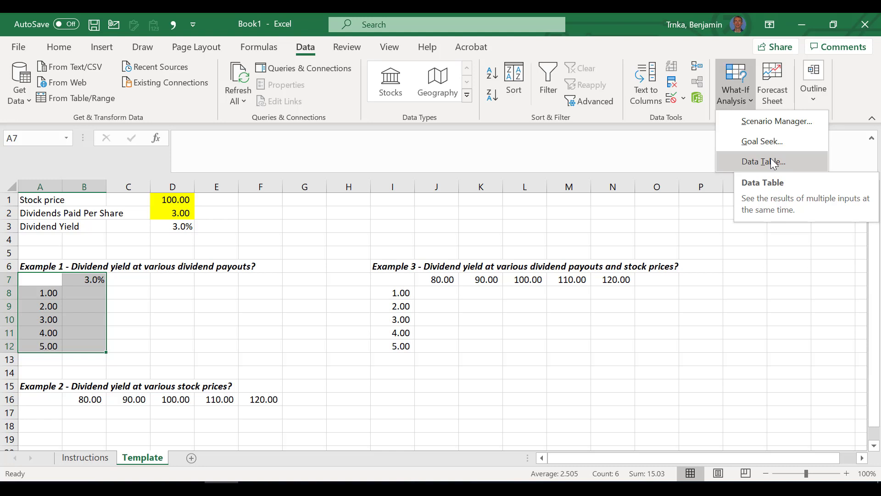
{"action": "left_click", "coordinate": [773, 164]}
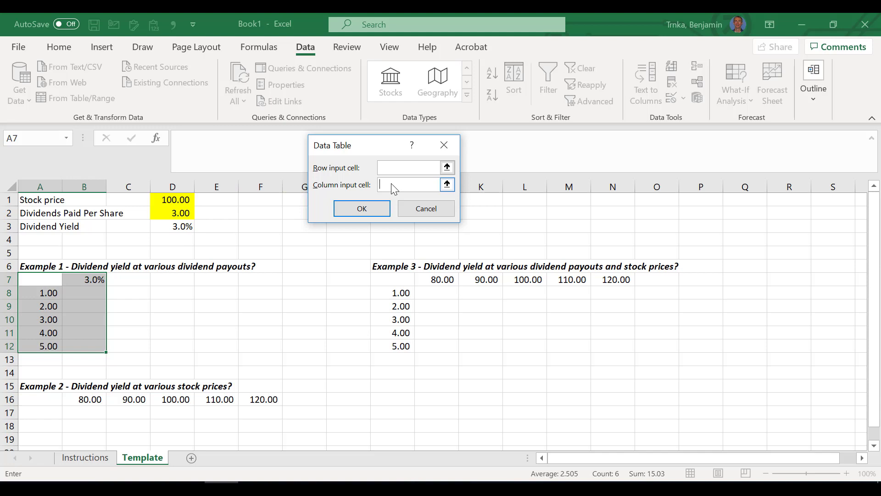
{"action": "left_click", "coordinate": [165, 214]}
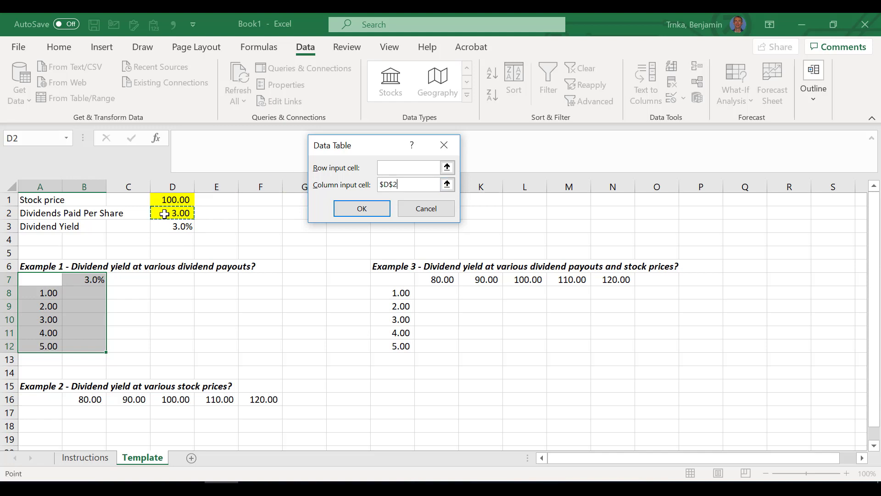
{"action": "left_click", "coordinate": [355, 210]}
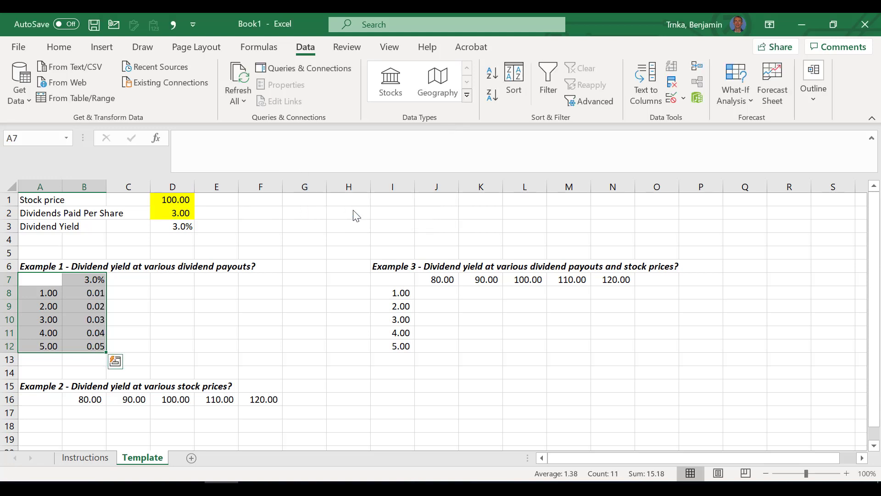
Format B8:B12 as percentages with one decimal place, showing 1.0% to 5.0%.
{"action": "left_click_drag", "start_coordinate": [99, 292], "coordinate": [99, 346]}
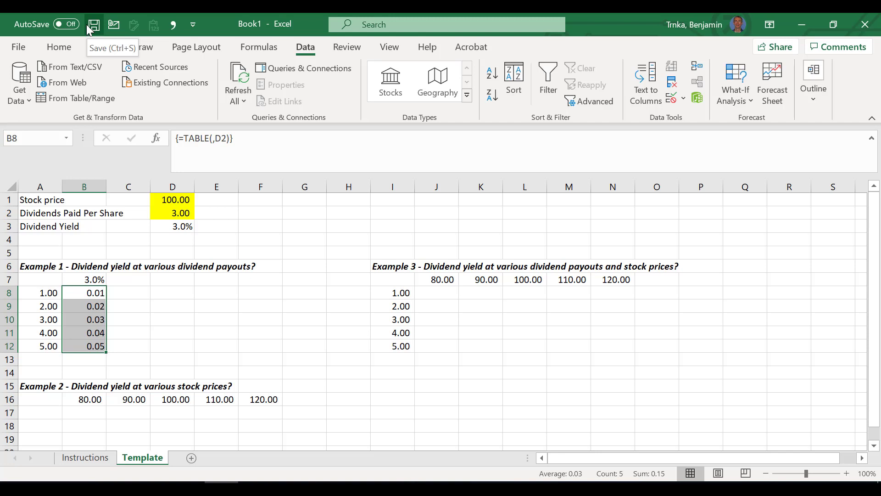
{"action": "left_click", "coordinate": [58, 46]}
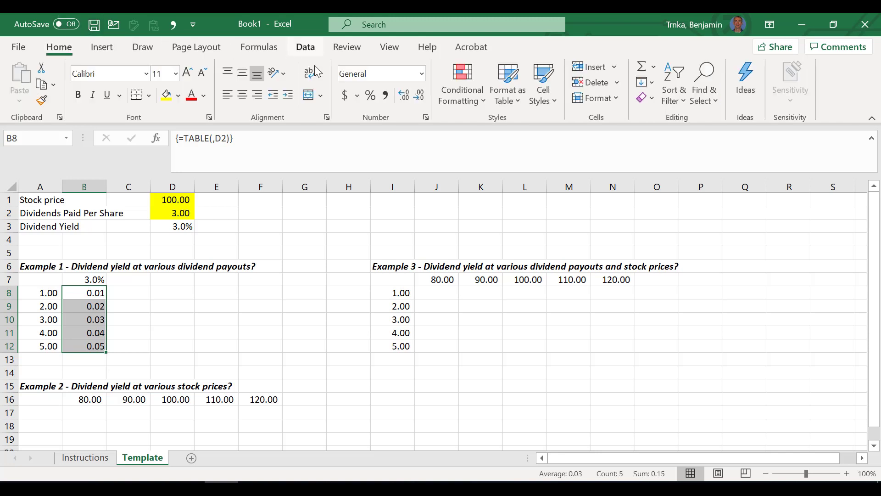
{"action": "left_click", "coordinate": [373, 100]}
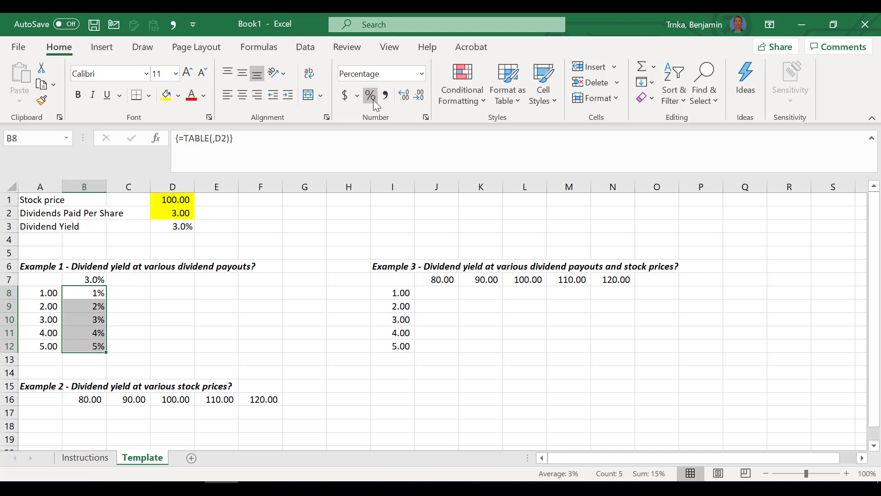
{"action": "left_click", "coordinate": [406, 97]}
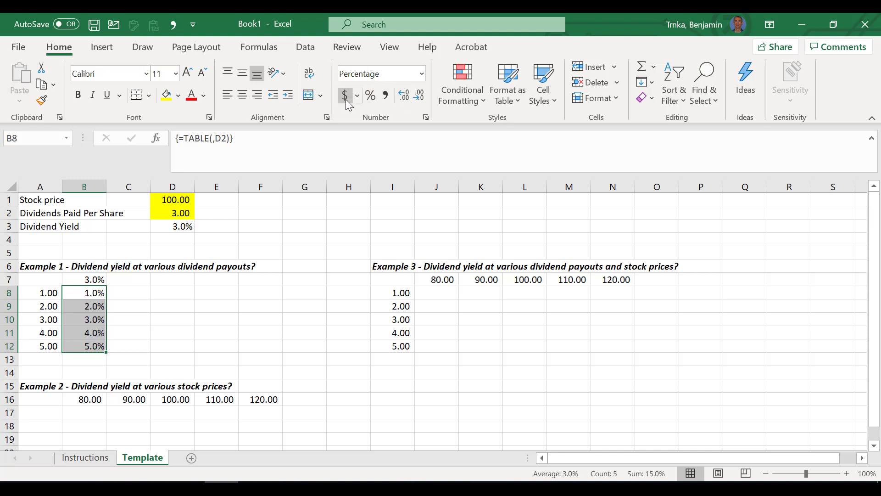
{"action": "left_click", "coordinate": [147, 345]}
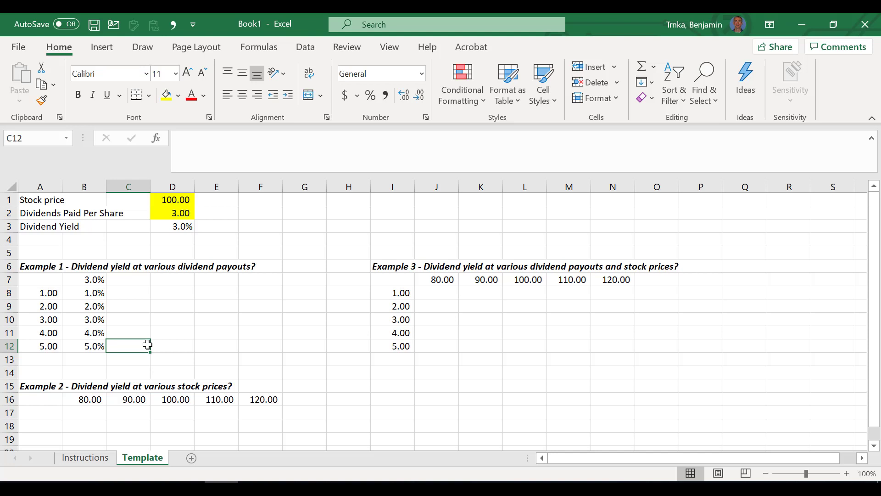
{"action": "key", "text": "Up"}
{"action": "key", "text": "Up"}
{"action": "key", "text": "Up"}
{"action": "key", "text": "Up"}
{"action": "key", "text": "Up"}
{"action": "key", "text": "Up"}
{"action": "key", "text": "Up"}
{"action": "key", "text": "Up"}
{"action": "key", "text": "Up"}
{"action": "key", "text": "Up"}
{"action": "key", "text": "Up"}
{"action": "key", "text": "Right"}
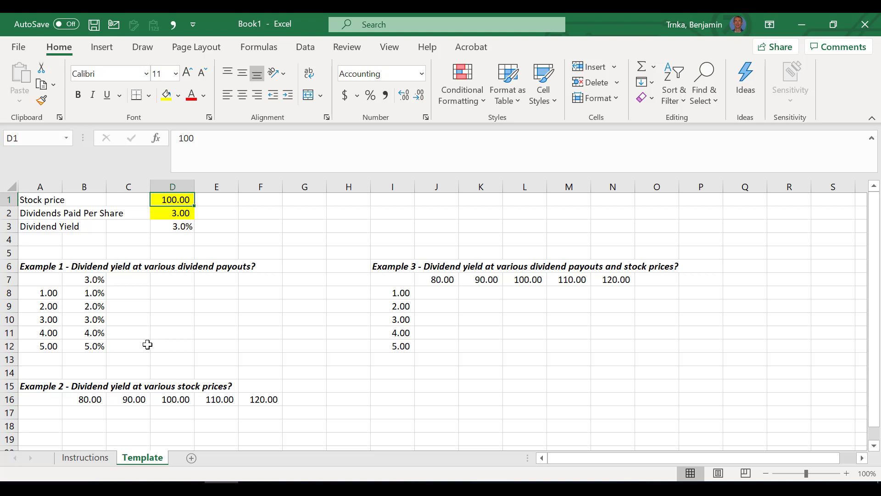
{"action": "type", "text": "107"}
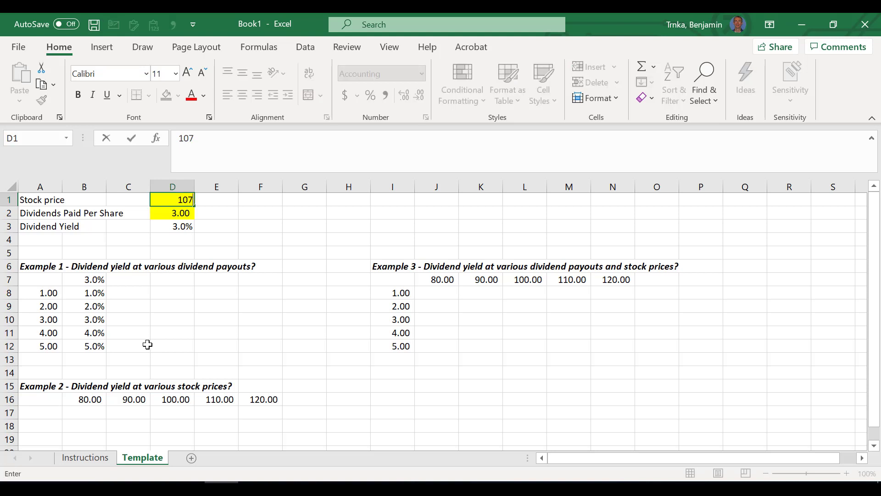
{"action": "type", "text": ".38"}
{"action": "key", "text": "Return"}
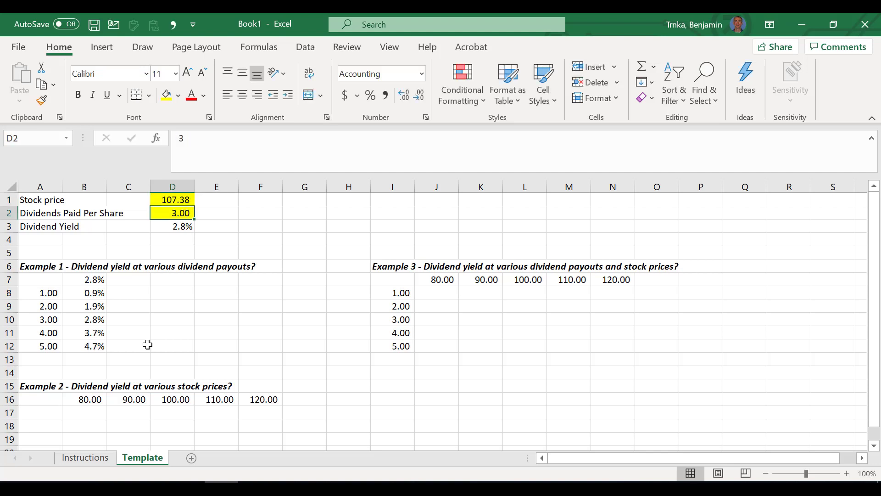
{"action": "key", "text": "Up"}
{"action": "key", "text": "Down"}
{"action": "key", "text": "Down"}
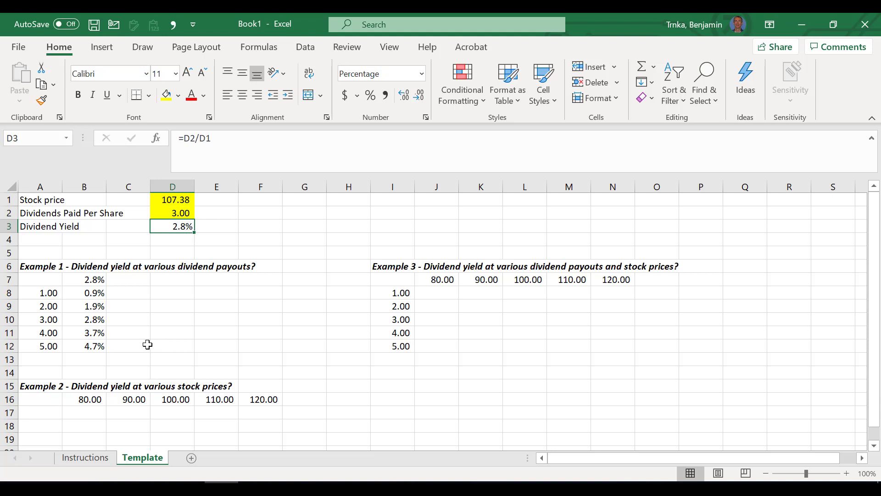
{"action": "key", "text": "ctrl+z"}
{"action": "key", "text": "Down"}
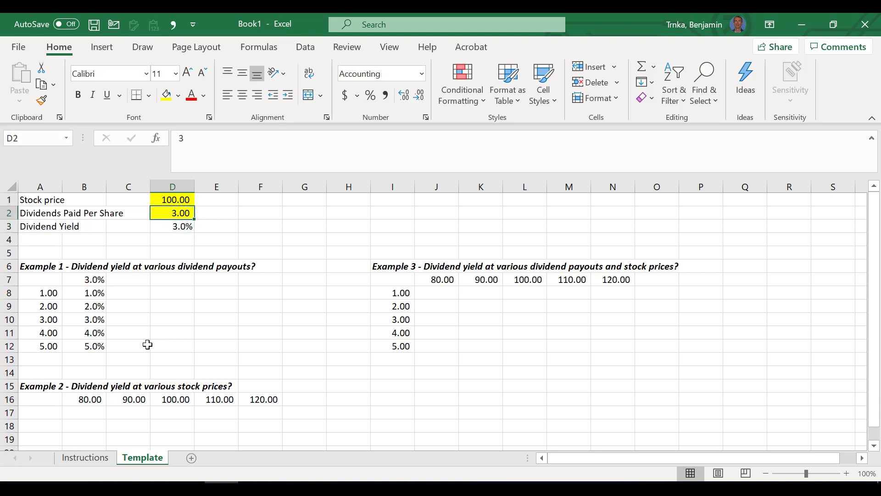
{"action": "key", "text": "Down"}
{"action": "key", "text": "Down"}
{"action": "key", "text": "Down"}
{"action": "key", "text": "Down"}
{"action": "key", "text": "Down"}
{"action": "key", "text": "Down"}
{"action": "key", "text": "Down"}
{"action": "key", "text": "Down"}
{"action": "key", "text": "Down"}
{"action": "key", "text": "Down"}
{"action": "key", "text": "Down"}
{"action": "key", "text": "Down"}
{"action": "key", "text": "Down"}
{"action": "key", "text": "Down"}
{"action": "key", "text": "Down"}
{"action": "key", "text": "Left"}
{"action": "key", "text": "Left"}
{"action": "key", "text": "Left"}
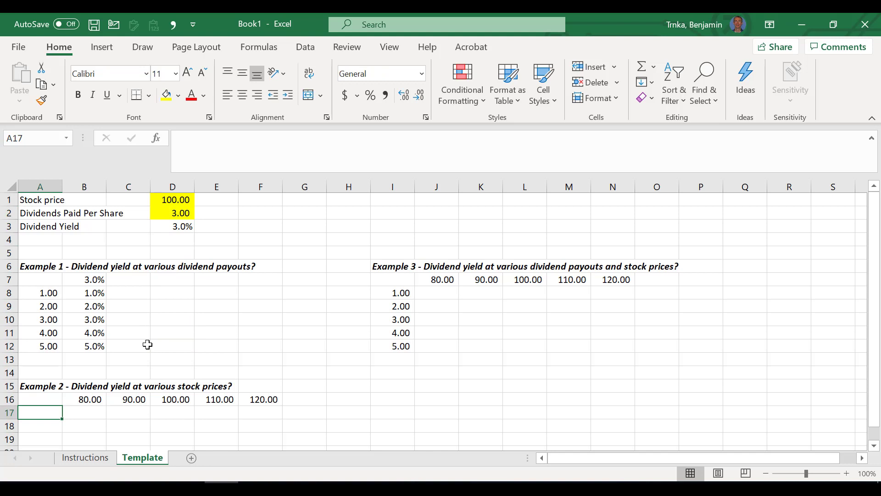
Enter =D3 in A17 below Example 2's stock prices, showing the 3.0% yield.
{"action": "key", "text": "Up"}
{"action": "key", "text": "Right"}
{"action": "key", "text": "Right"}
{"action": "key", "text": "Right"}
{"action": "key", "text": "Right"}
{"action": "key", "text": "Left"}
{"action": "key", "text": "Left"}
{"action": "key", "text": "Left"}
{"action": "key", "text": "Left"}
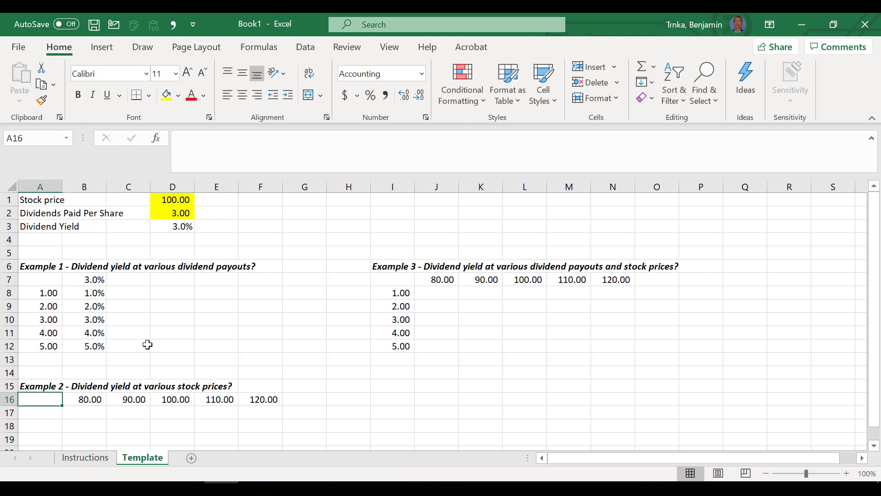
{"action": "key", "text": "Down"}
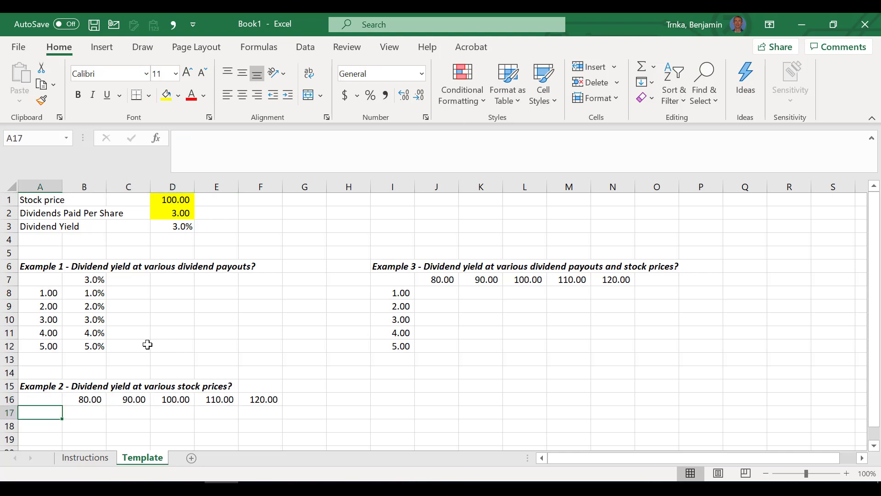
{"action": "type", "text": "="}
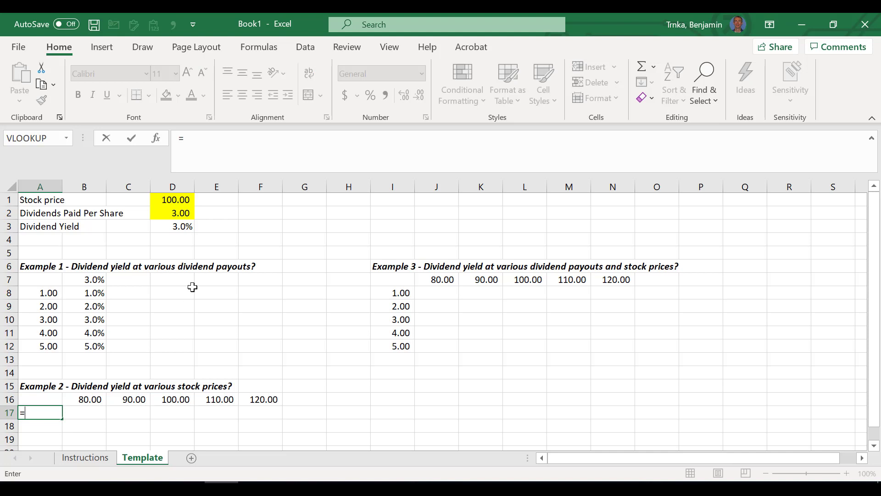
{"action": "left_click", "coordinate": [317, 45]}
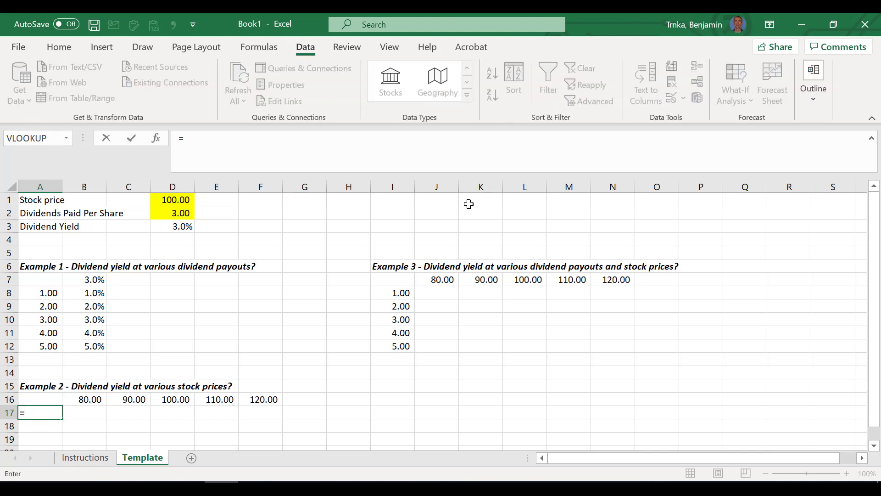
{"action": "key", "text": "Escape"}
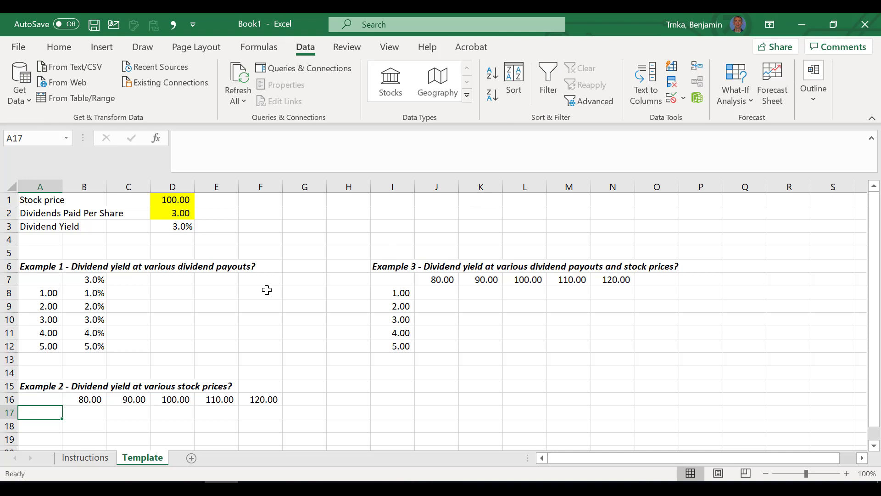
{"action": "type", "text": "="}
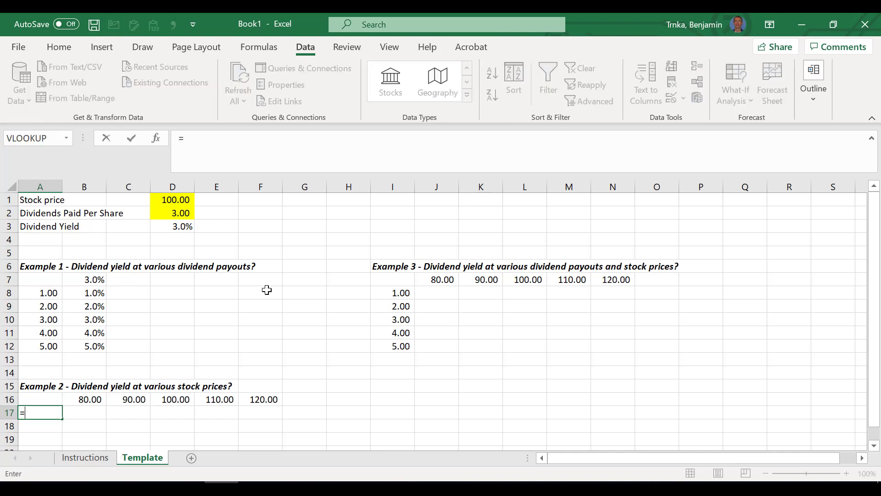
{"action": "key", "text": "Up"}
{"action": "key", "text": "Up"}
{"action": "key", "text": "Up"}
{"action": "key", "text": "Up"}
{"action": "key", "text": "Up"}
{"action": "key", "text": "Up"}
{"action": "key", "text": "Up"}
{"action": "key", "text": "Up"}
{"action": "key", "text": "Up"}
{"action": "key", "text": "Up"}
{"action": "key", "text": "Up"}
{"action": "key", "text": "Up"}
{"action": "key", "text": "Up"}
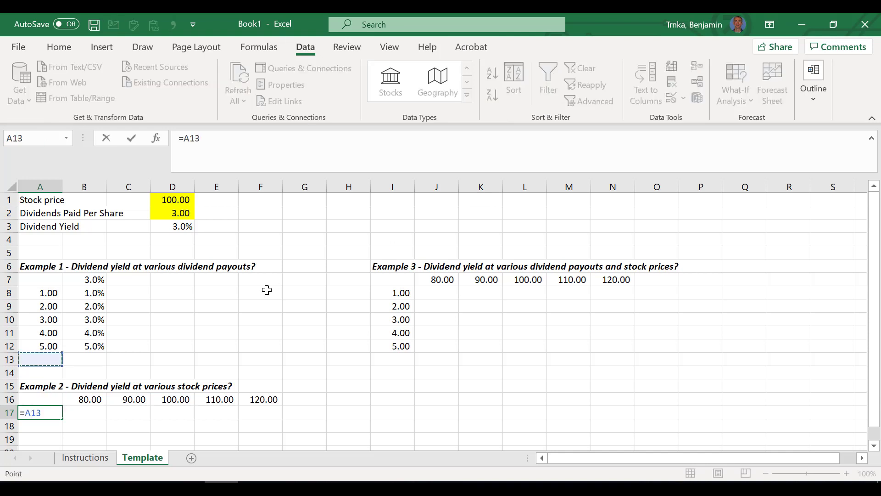
{"action": "key", "text": "Up"}
{"action": "key", "text": "Right"}
Select the Example 2 table range A16:F17.
{"action": "key", "text": "Right"}
{"action": "key", "text": "Right"}
{"action": "key", "text": "Return"}
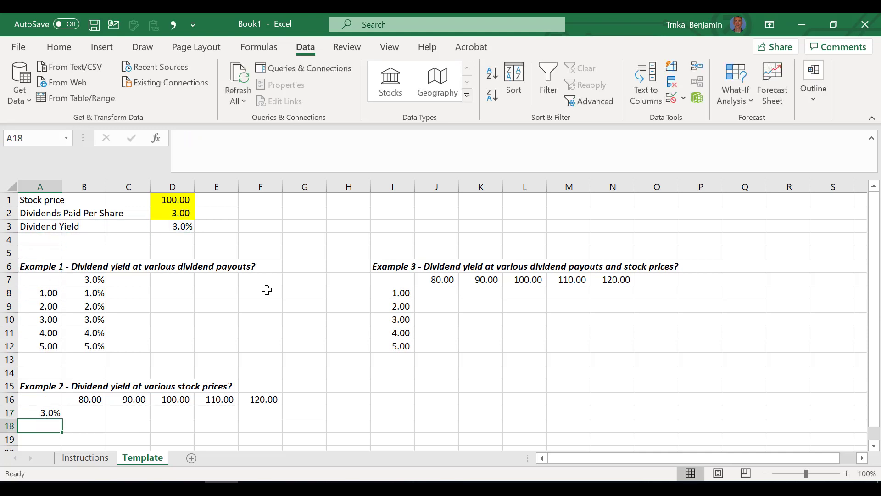
{"action": "key", "text": "Up"}
{"action": "key", "text": "Up"}
{"action": "key", "text": "Right"}
{"action": "key", "text": "Right"}
{"action": "key", "text": "Right"}
{"action": "key", "text": "Right"}
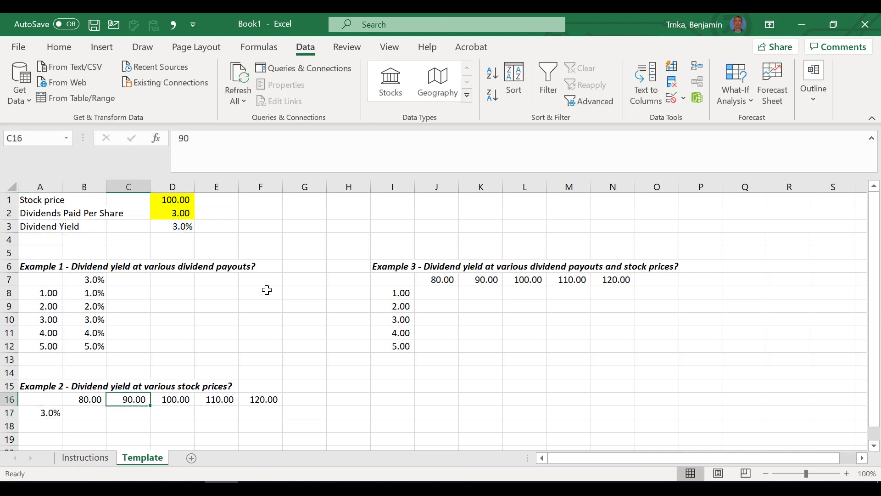
{"action": "key", "text": "Right"}
{"action": "key", "text": "Left"}
{"action": "key", "text": "Left"}
{"action": "key", "text": "Left"}
{"action": "key", "text": "Left"}
{"action": "key", "text": "Left"}
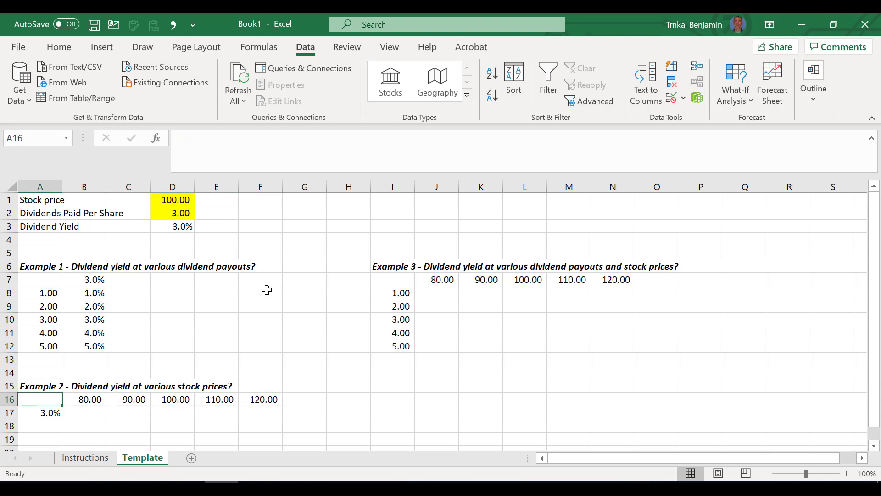
{"action": "key", "text": "shift+Right"}
{"action": "key", "text": "shift+Right"}
{"action": "key", "text": "shift+Right"}
{"action": "key", "text": "shift+Right"}
{"action": "key", "text": "shift+Right"}
{"action": "key", "text": "shift+Down"}
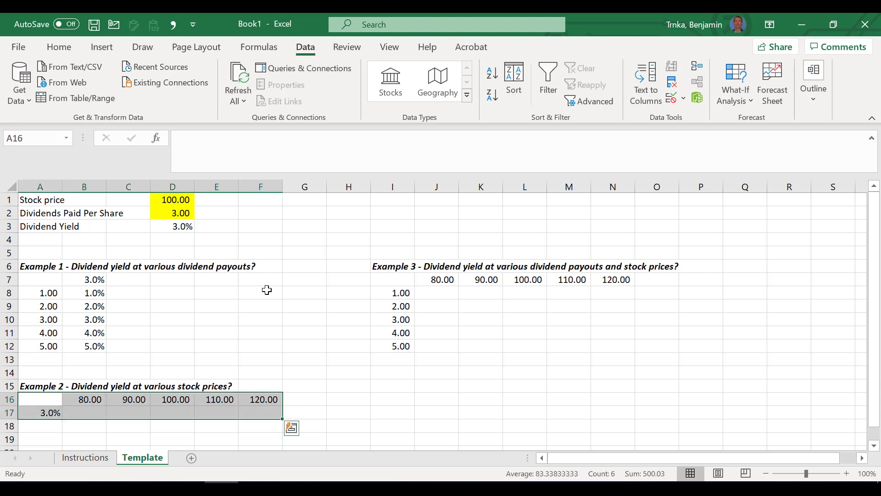
Create a data table on A16:F17 with D1 as row input, giving yields 0.0375 to 0.025 in B17:F17.
{"action": "left_click", "coordinate": [739, 102]}
{"action": "left_click", "coordinate": [755, 161]}
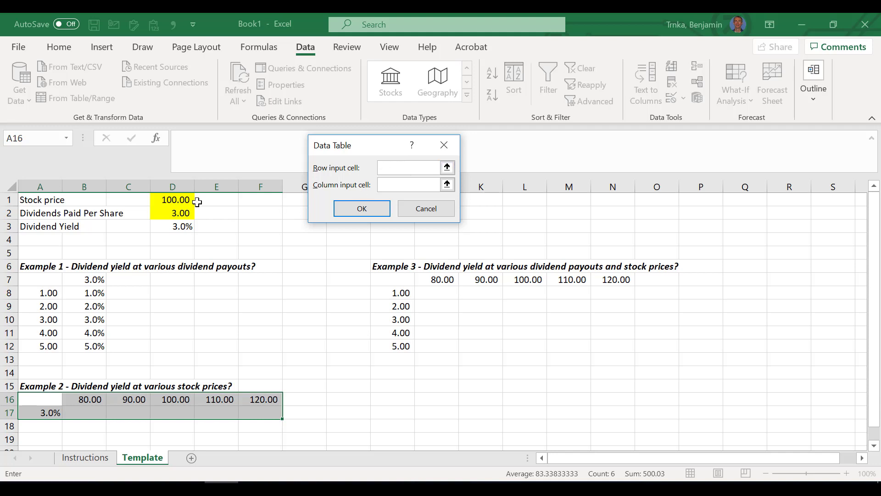
{"action": "left_click", "coordinate": [171, 201]}
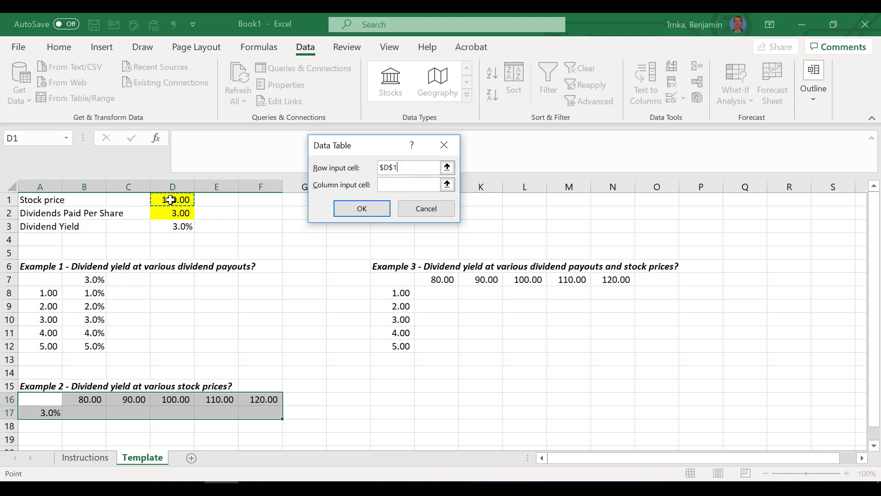
{"action": "left_click", "coordinate": [359, 208]}
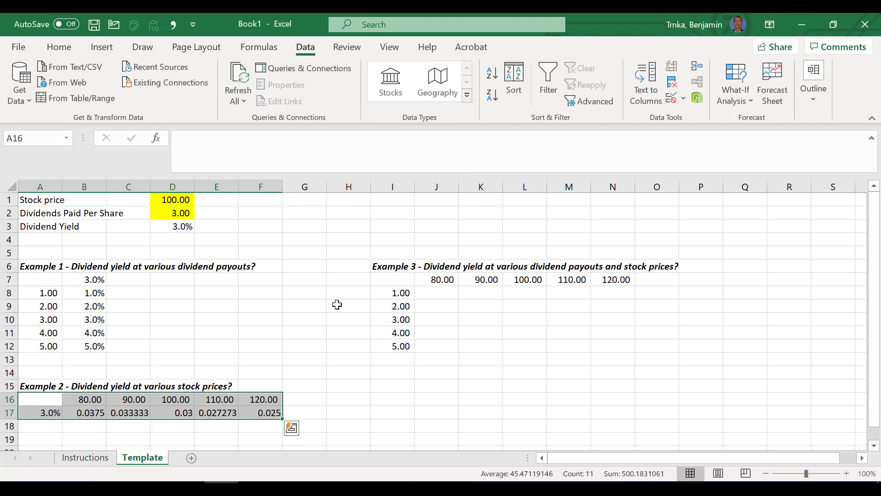
{"action": "left_click_drag", "start_coordinate": [266, 415], "coordinate": [76, 414]}
Format B17:F17 as one-decimal percentages, 3.8% down to 2.5%.
{"action": "left_click", "coordinate": [53, 52]}
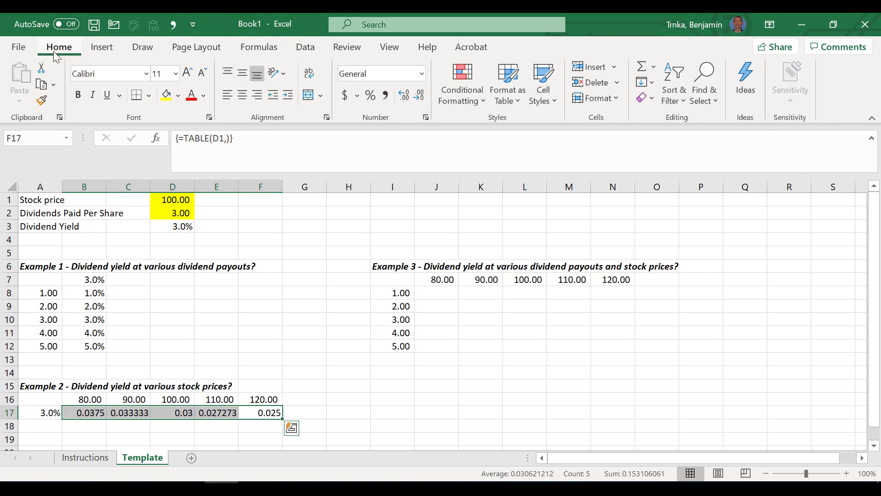
{"action": "left_click", "coordinate": [371, 98]}
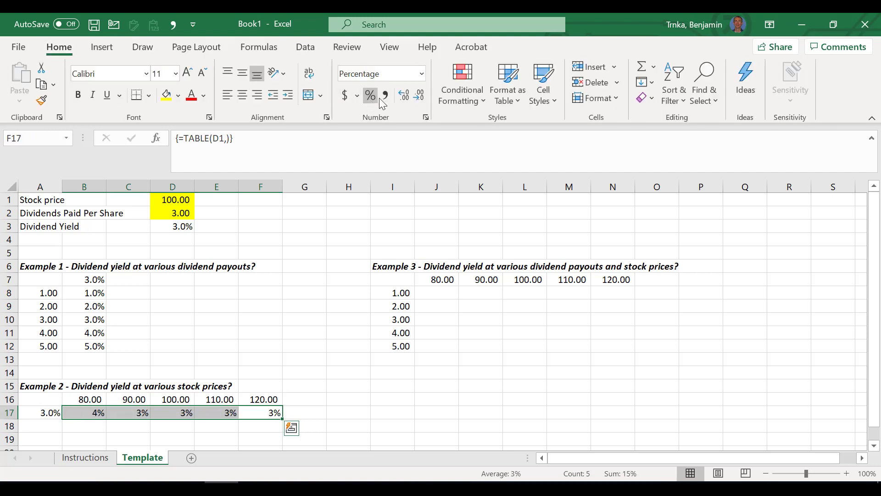
{"action": "left_click", "coordinate": [404, 95]}
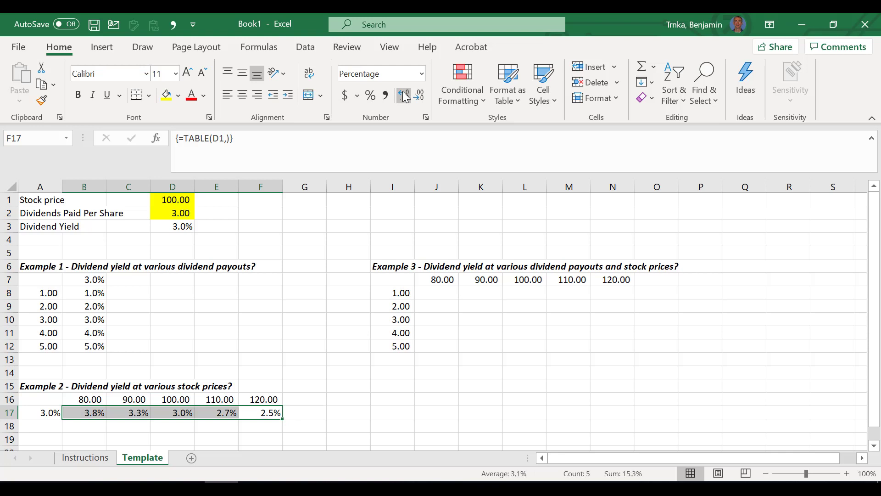
{"action": "left_click", "coordinate": [246, 366]}
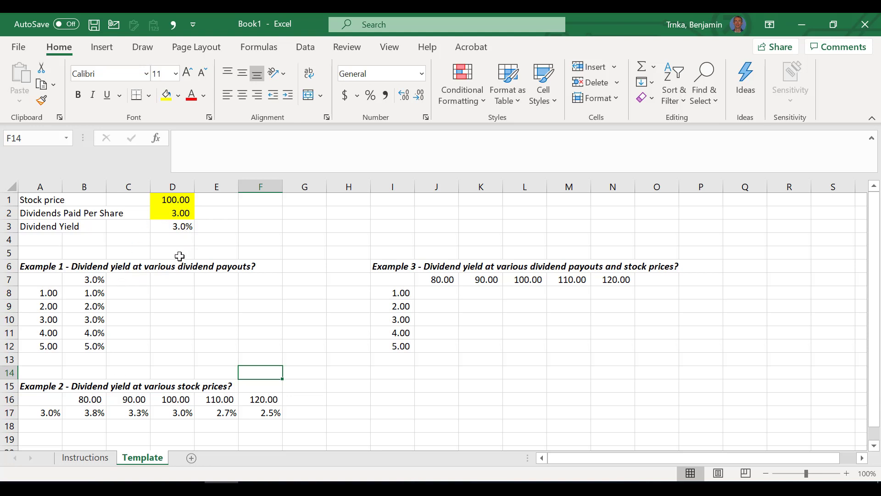
Try a fixed 3% in B7, then undo it to restore the =D3 link.
{"action": "left_click", "coordinate": [91, 280]}
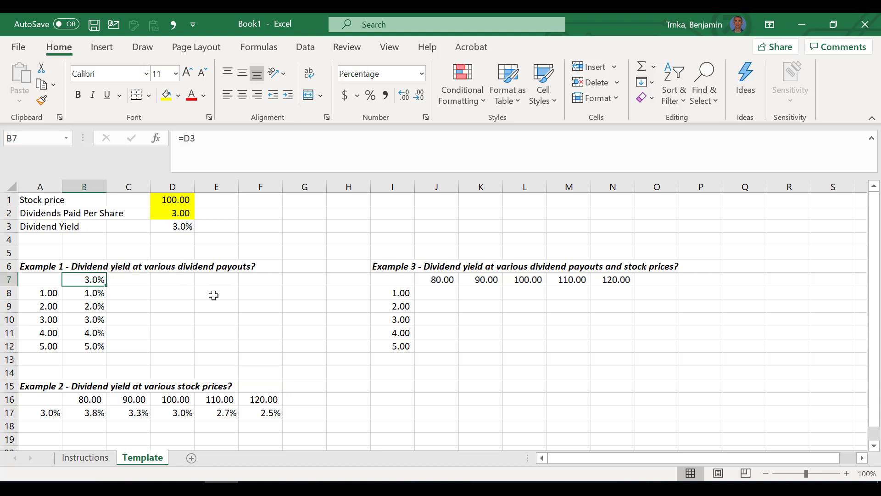
{"action": "type", "text": "3%"}
{"action": "key", "text": "Return"}
{"action": "key", "text": "Down"}
{"action": "key", "text": "Down"}
{"action": "key", "text": "Down"}
{"action": "key", "text": "Down"}
{"action": "key", "text": "Up"}
{"action": "key", "text": "Up"}
{"action": "key", "text": "Up"}
{"action": "key", "text": "Up"}
{"action": "key", "text": "Up"}
{"action": "key", "text": "ctrl+z"}
Replace the =D2/D1 formula in D3 with a fixed 3% dividend yield.
{"action": "left_click", "coordinate": [174, 228]}
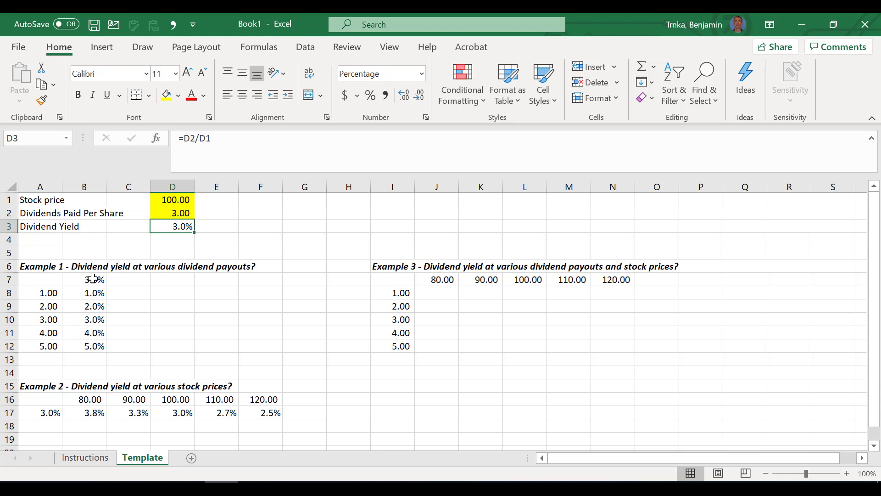
{"action": "left_click", "coordinate": [93, 278]}
{"action": "left_click", "coordinate": [173, 228]}
{"action": "type", "text": "3"}
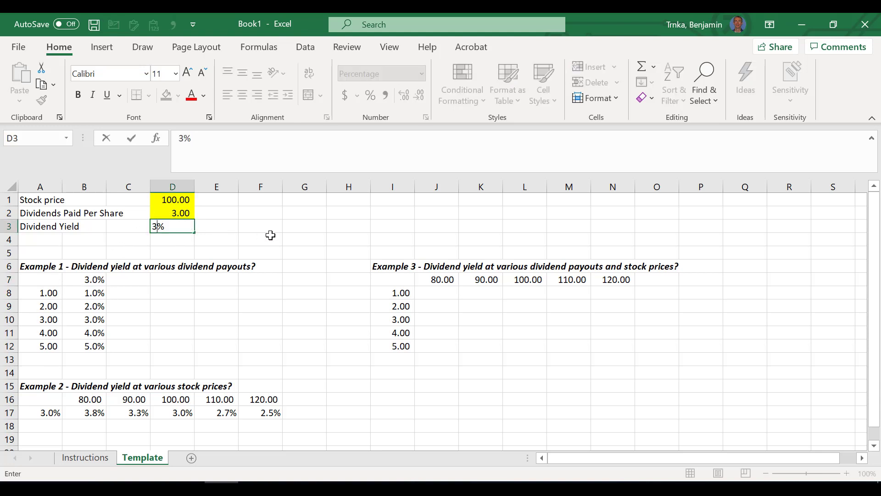
{"action": "key", "text": "Return"}
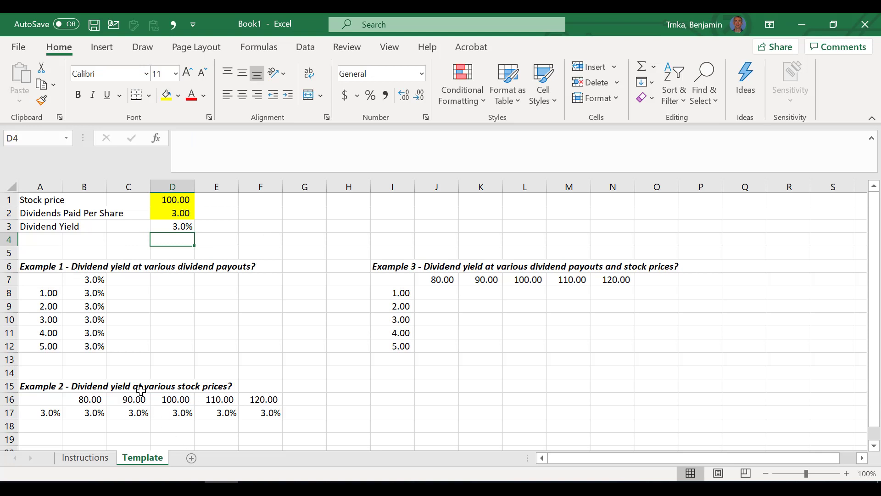
{"action": "key", "text": "Left"}
{"action": "key", "text": "Left"}
{"action": "key", "text": "Left"}
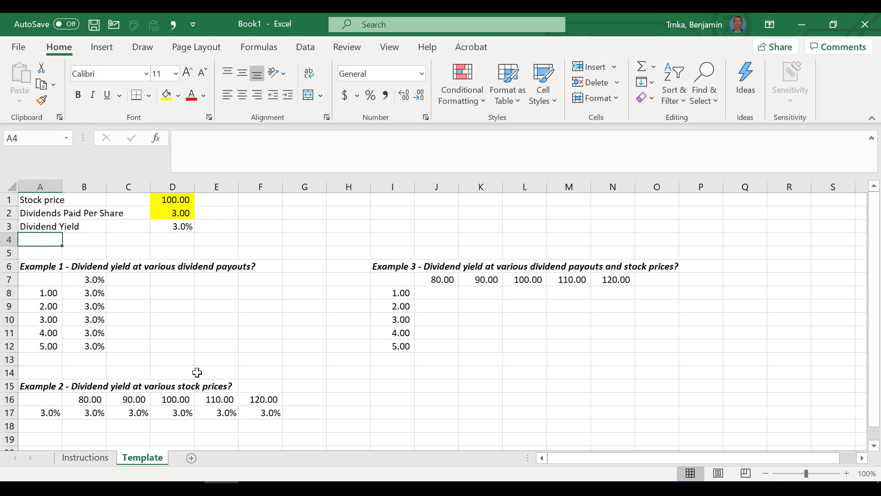
{"action": "key", "text": "Right"}
{"action": "key", "text": "Right"}
{"action": "key", "text": "Right"}
{"action": "key", "text": "Right"}
{"action": "key", "text": "Right"}
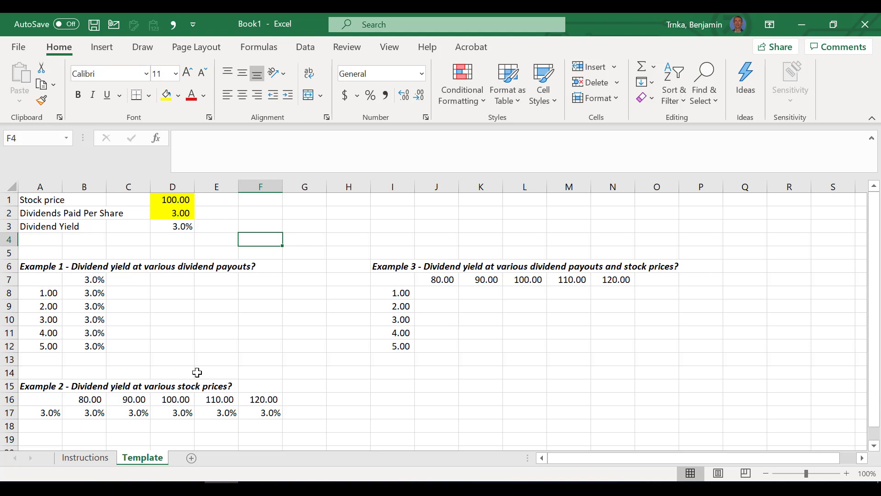
{"action": "key", "text": "Right"}
{"action": "key", "text": "Right"}
{"action": "key", "text": "Right"}
{"action": "key", "text": "Down"}
{"action": "key", "text": "Down"}
{"action": "key", "text": "Down"}
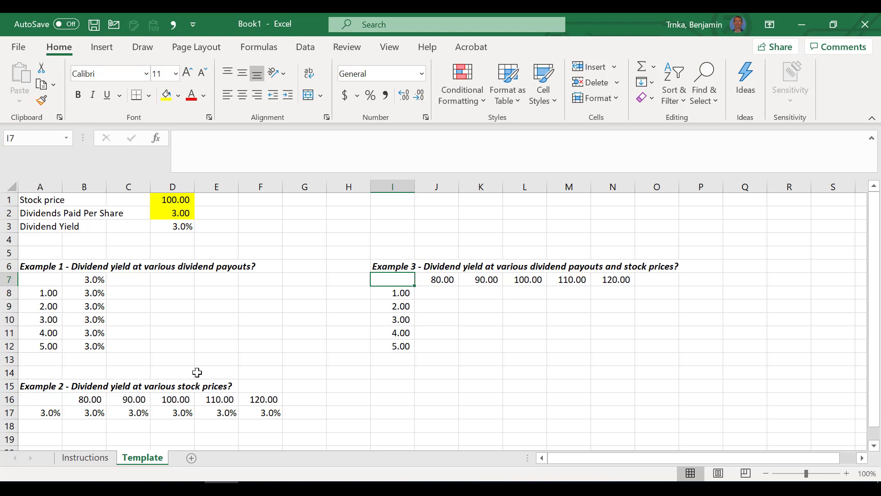
Enter =D3 in the Example 3 corner cell I7, showing 3.0%.
{"action": "key", "text": "Down"}
{"action": "key", "text": "Down"}
{"action": "key", "text": "Down"}
{"action": "key", "text": "Down"}
{"action": "key", "text": "Down"}
{"action": "key", "text": "Up"}
{"action": "key", "text": "Up"}
{"action": "key", "text": "Up"}
{"action": "key", "text": "Up"}
{"action": "key", "text": "Up"}
{"action": "key", "text": "Right"}
{"action": "key", "text": "Right"}
{"action": "key", "text": "Right"}
{"action": "key", "text": "Right"}
{"action": "key", "text": "Right"}
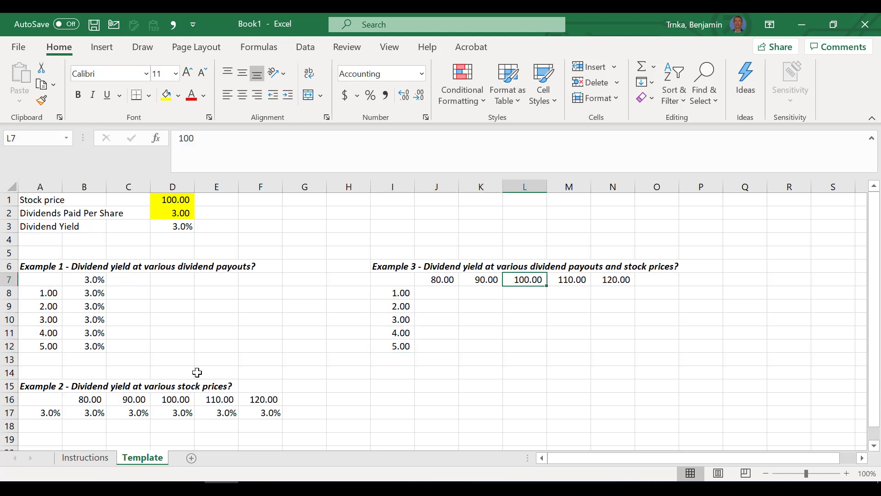
{"action": "key", "text": "Left"}
{"action": "key", "text": "Left"}
{"action": "key", "text": "Left"}
{"action": "key", "text": "Left"}
{"action": "key", "text": "Left"}
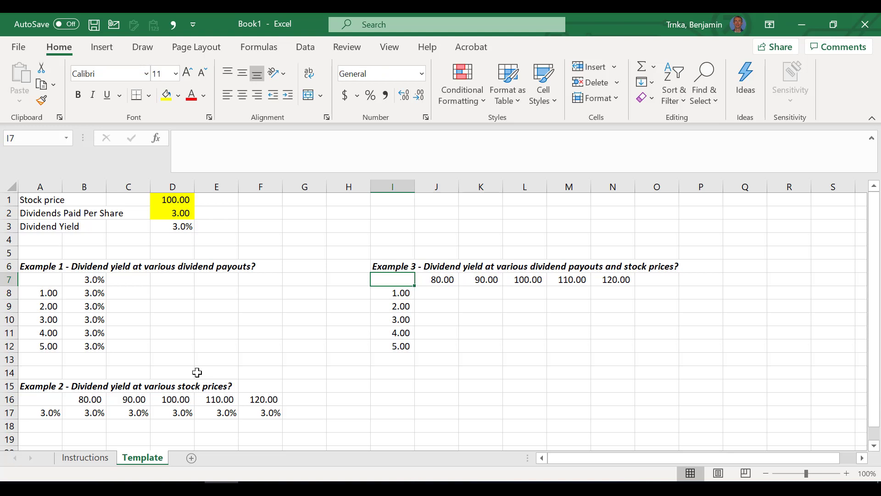
{"action": "type", "text": "="}
{"action": "key", "text": "Left"}
{"action": "key", "text": "Left"}
{"action": "key", "text": "Left"}
{"action": "key", "text": "Left"}
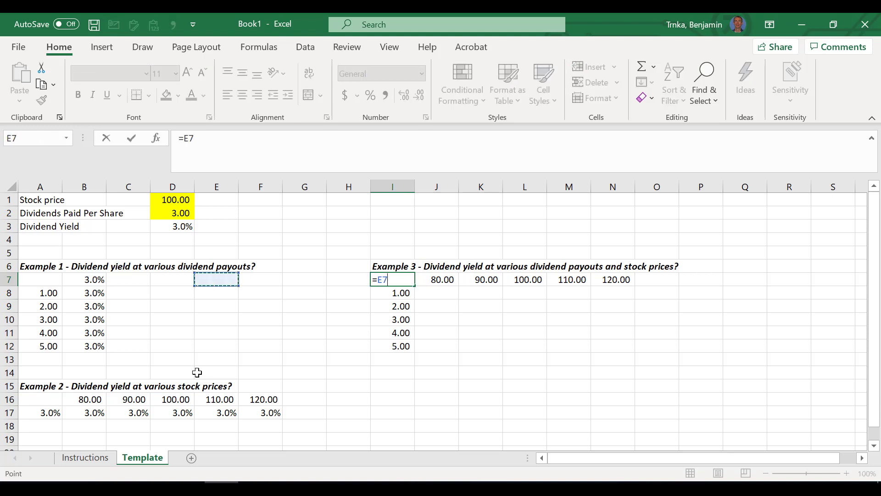
{"action": "key", "text": "Up"}
{"action": "key", "text": "Up"}
{"action": "key", "text": "Up"}
{"action": "key", "text": "Up"}
{"action": "key", "text": "Left"}
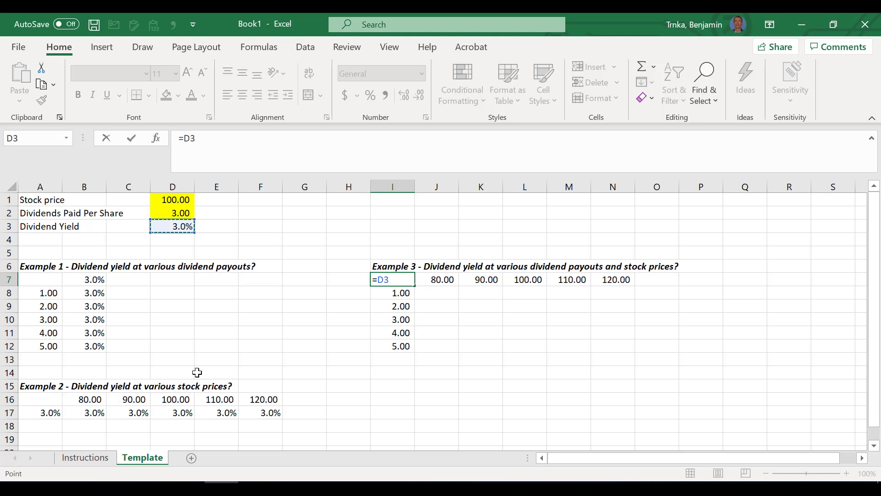
{"action": "key", "text": "Return"}
Start selecting the Example 3 table from I7 across and down.
{"action": "key", "text": "Up"}
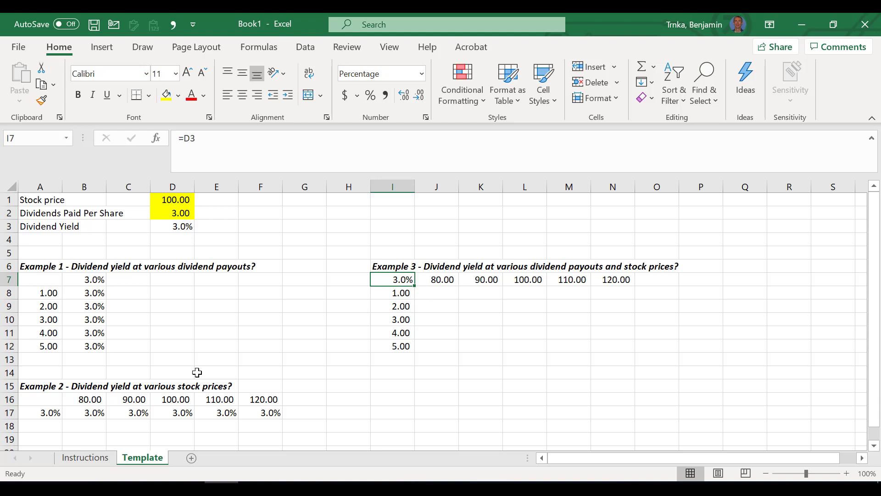
{"action": "key", "text": "shift+Right"}
{"action": "key", "text": "shift+Right"}
{"action": "key", "text": "shift+Right"}
{"action": "key", "text": "shift+Right"}
{"action": "key", "text": "shift+Right"}
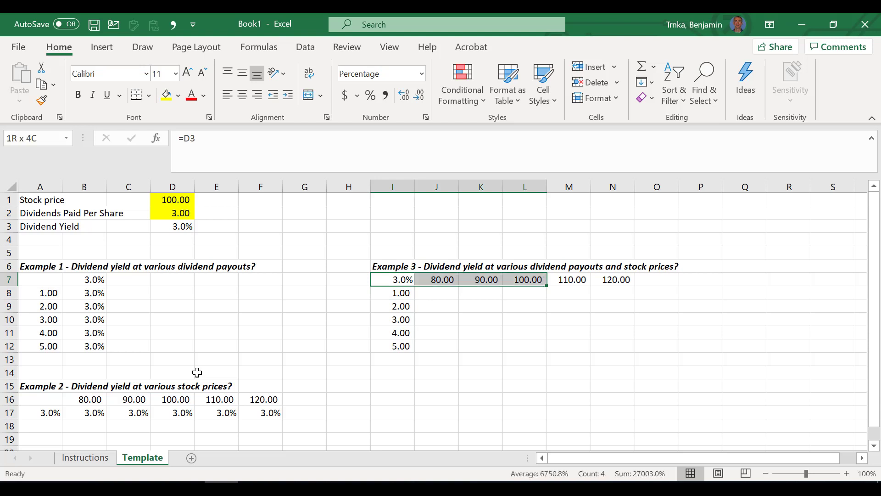
{"action": "key", "text": "shift+Down"}
{"action": "key", "text": "shift+Down"}
{"action": "key", "text": "shift+Down"}
{"action": "key", "text": "shift+Down"}
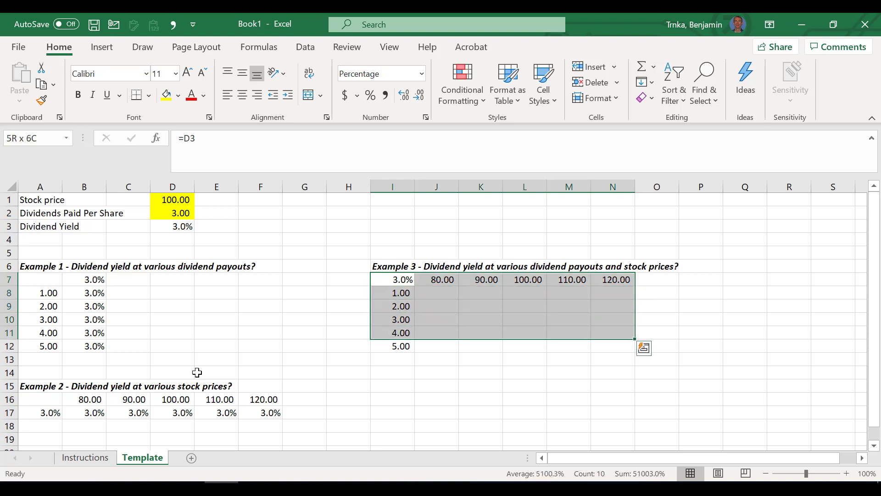
Extend the selection to I7:N12 so it includes the 5.00 payout row.
{"action": "key", "text": "shift+Down"}
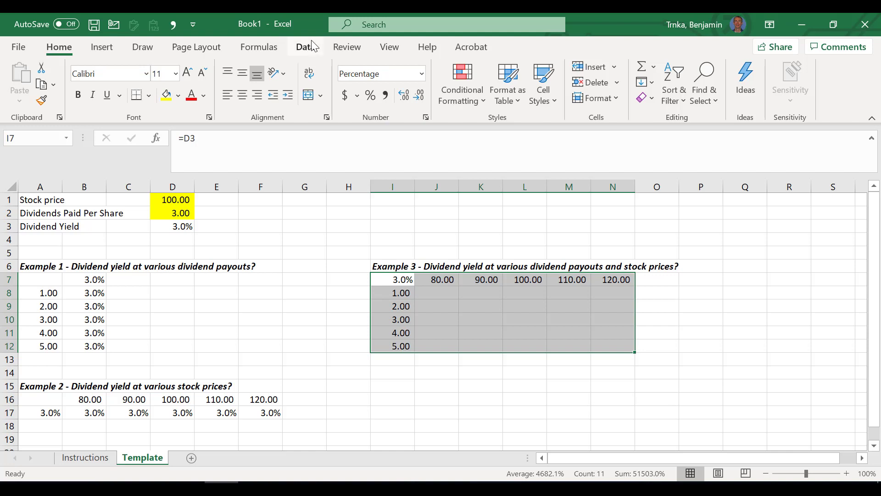
Build the Example 3 data table on J8:N12 with row input $D$1 and column input $D$2.
{"action": "left_click", "coordinate": [311, 45]}
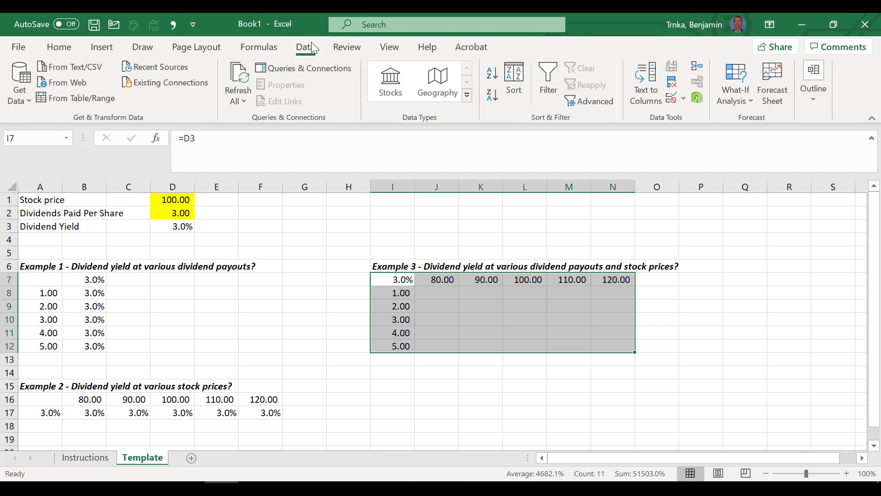
{"action": "left_click", "coordinate": [748, 98]}
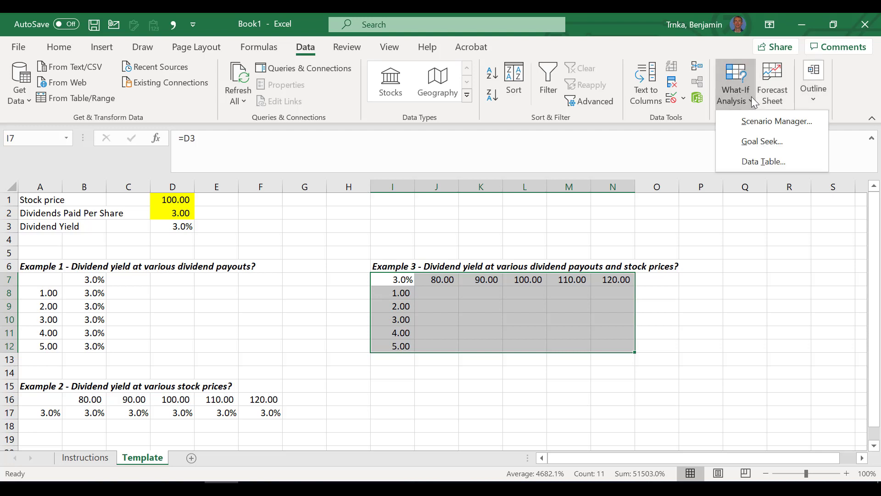
{"action": "left_click", "coordinate": [763, 161]}
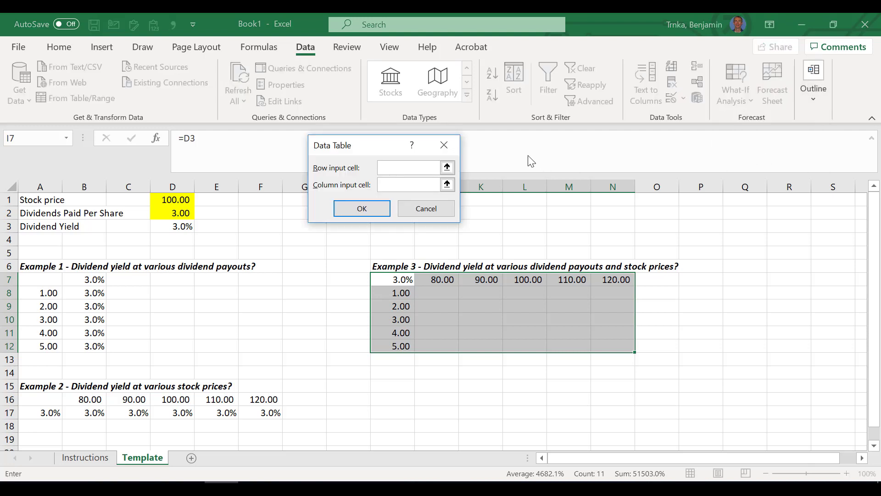
{"action": "left_click", "coordinate": [423, 167]}
{"action": "left_click", "coordinate": [186, 201]}
{"action": "left_click", "coordinate": [386, 186]}
{"action": "left_click", "coordinate": [179, 213]}
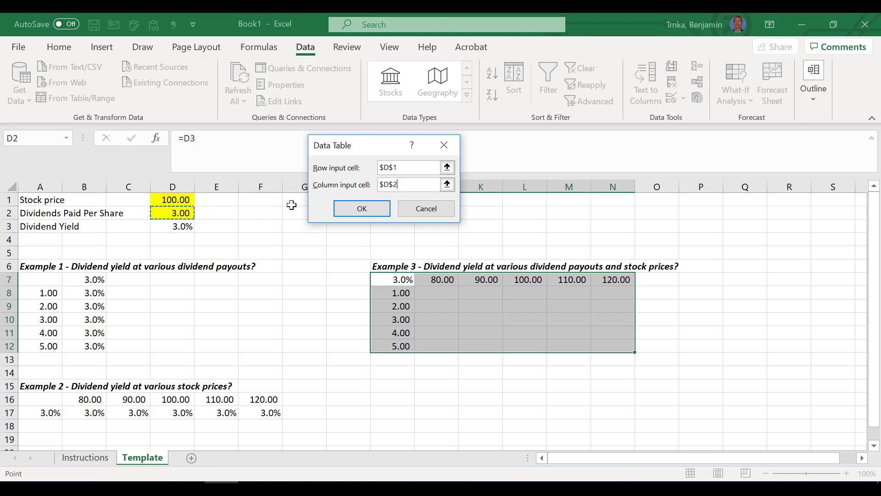
{"action": "left_click", "coordinate": [362, 208]}
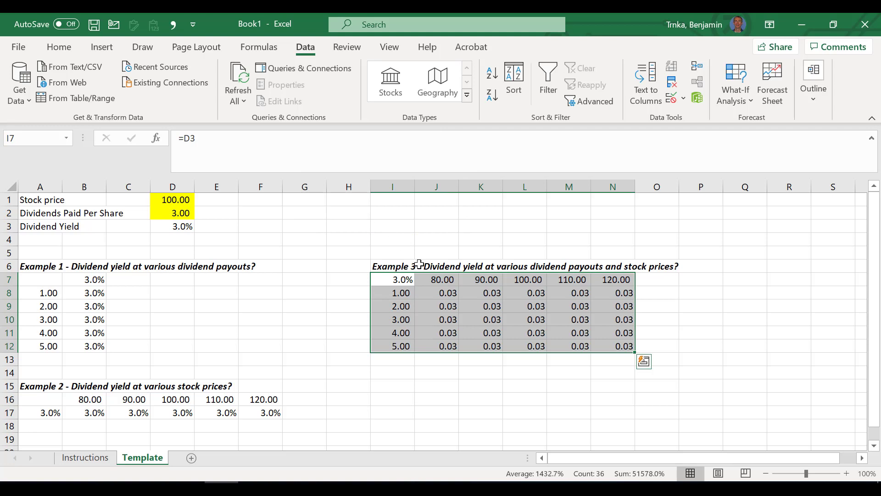
{"action": "left_click", "coordinate": [396, 278]}
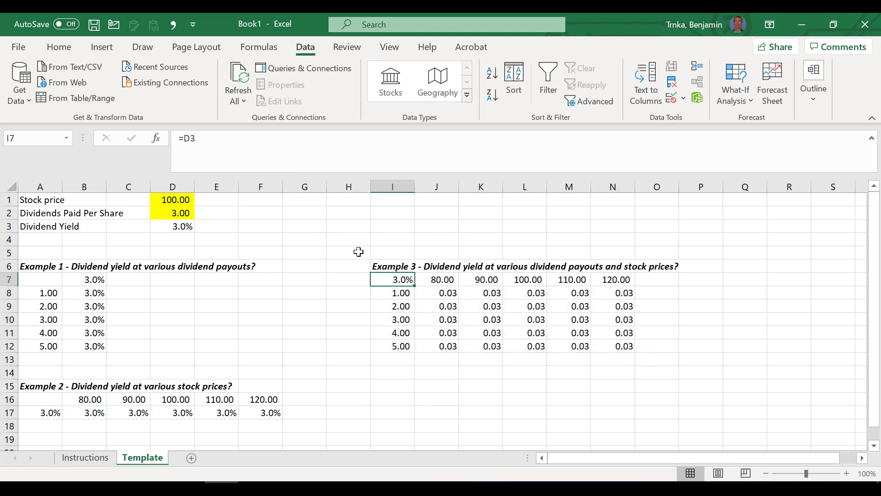
Select the dividend yield cell D3 and review the Example 3 results along row 8.
{"action": "left_click", "coordinate": [170, 228]}
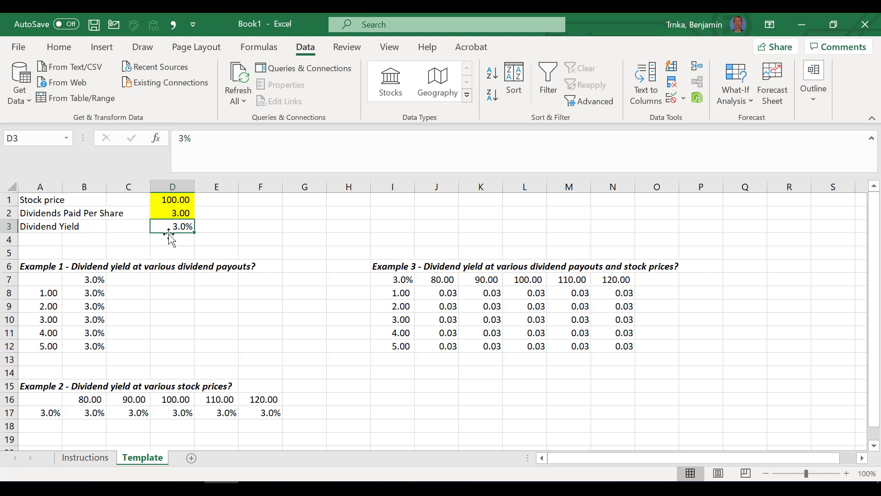
{"action": "key", "text": "Right"}
{"action": "key", "text": "Right"}
{"action": "key", "text": "Right"}
{"action": "key", "text": "Right"}
{"action": "key", "text": "Right"}
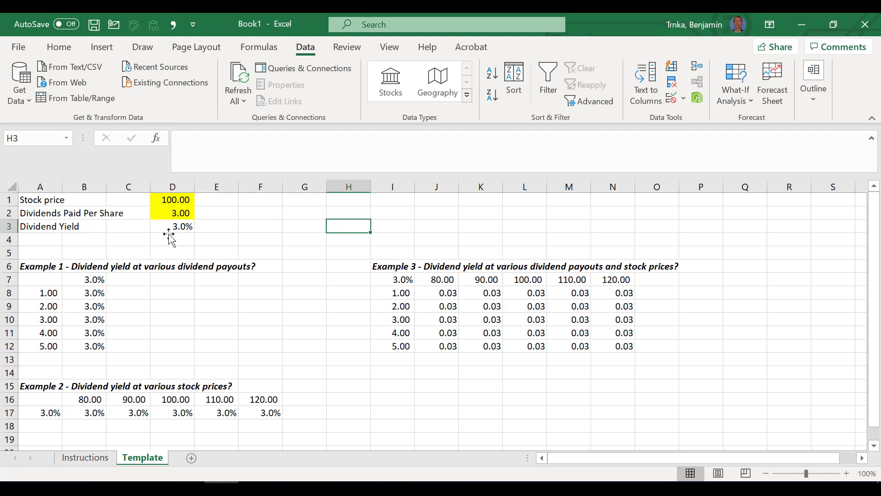
{"action": "key", "text": "Down"}
{"action": "key", "text": "Down"}
{"action": "key", "text": "Down"}
{"action": "key", "text": "Down"}
{"action": "key", "text": "Down"}
{"action": "key", "text": "Right"}
{"action": "key", "text": "Right"}
{"action": "key", "text": "Right"}
{"action": "key", "text": "Right"}
{"action": "key", "text": "Right"}
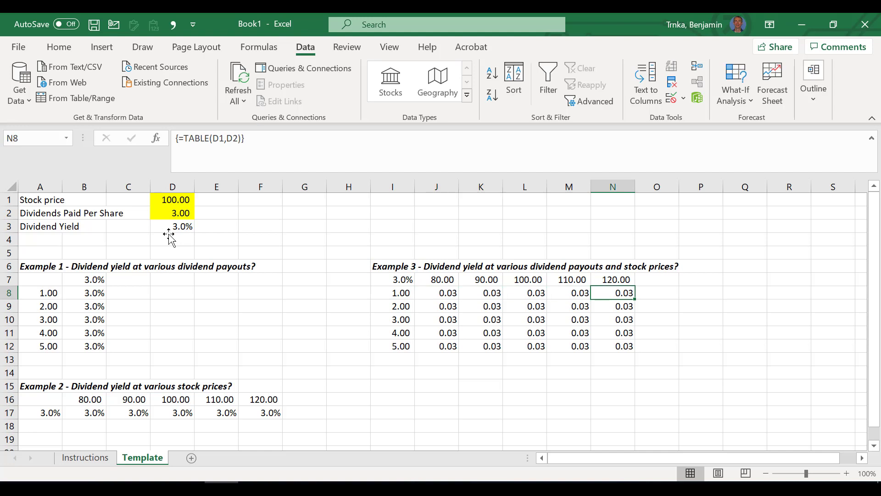
{"action": "key", "text": "Left"}
{"action": "key", "text": "Left"}
{"action": "key", "text": "Left"}
{"action": "key", "text": "Left"}
{"action": "key", "text": "Left"}
{"action": "key", "text": "Left"}
{"action": "key", "text": "Left"}
{"action": "key", "text": "Left"}
{"action": "key", "text": "Up"}
{"action": "key", "text": "Up"}
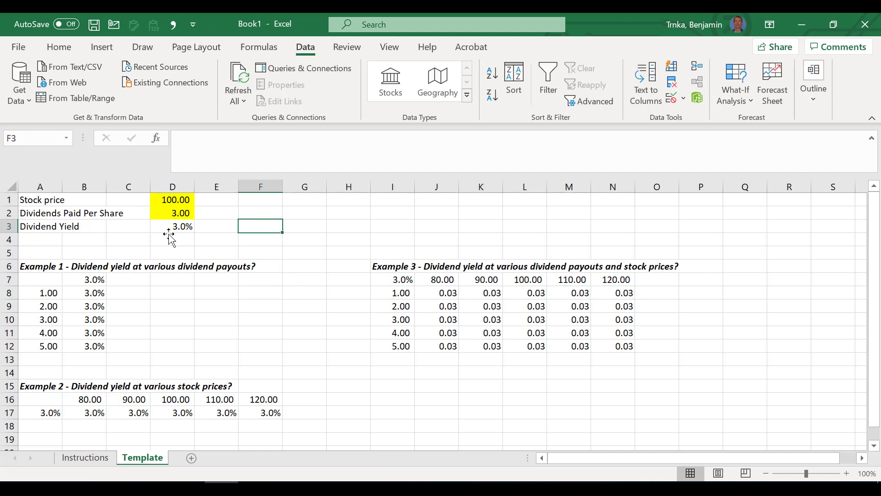
{"action": "key", "text": "Left"}
{"action": "key", "text": "Left"}
Enter the formula =D2/D1 as the dividend yield in D3.
{"action": "type", "text": "-="}
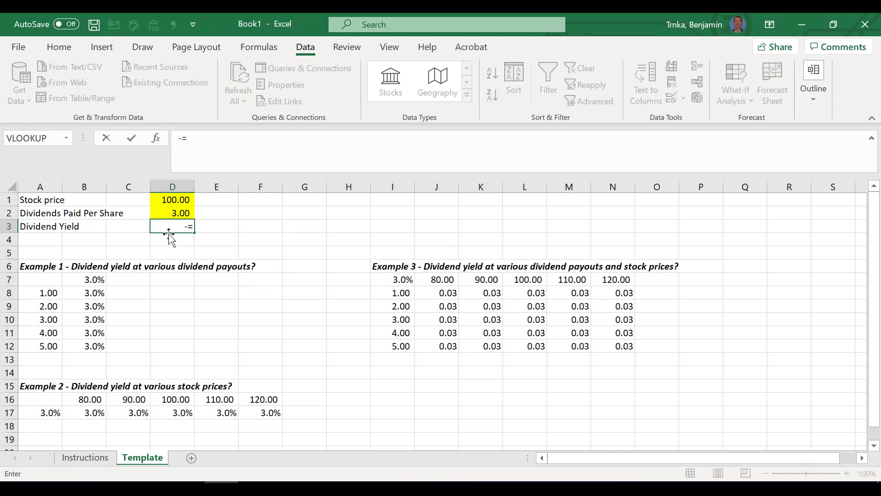
{"action": "key", "text": "Escape"}
{"action": "type", "text": "=D2/"}
{"action": "key", "text": "Up"}
{"action": "key", "text": "Up"}
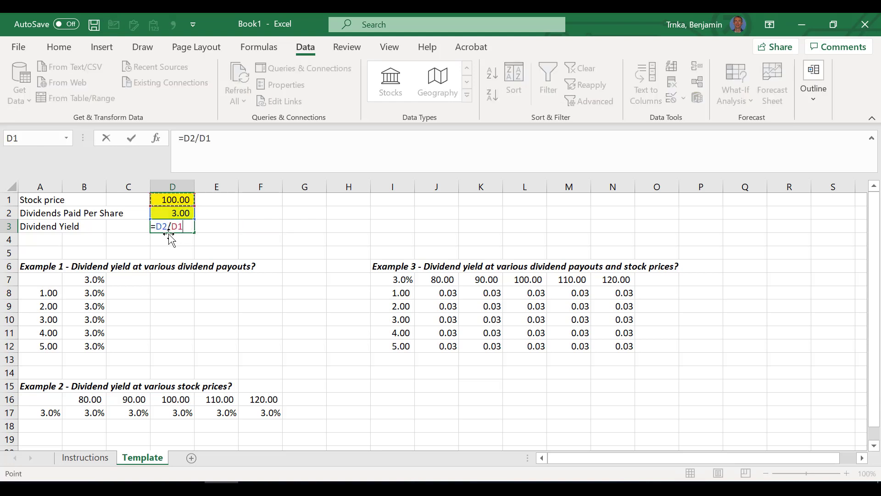
{"action": "key", "text": "Return"}
Select the first row of Example 3 results starting at J8.
{"action": "key", "text": "Right"}
{"action": "key", "text": "Right"}
{"action": "key", "text": "Right"}
{"action": "key", "text": "Right"}
{"action": "key", "text": "Right"}
{"action": "key", "text": "Right"}
{"action": "key", "text": "Right"}
{"action": "key", "text": "Down"}
{"action": "key", "text": "Down"}
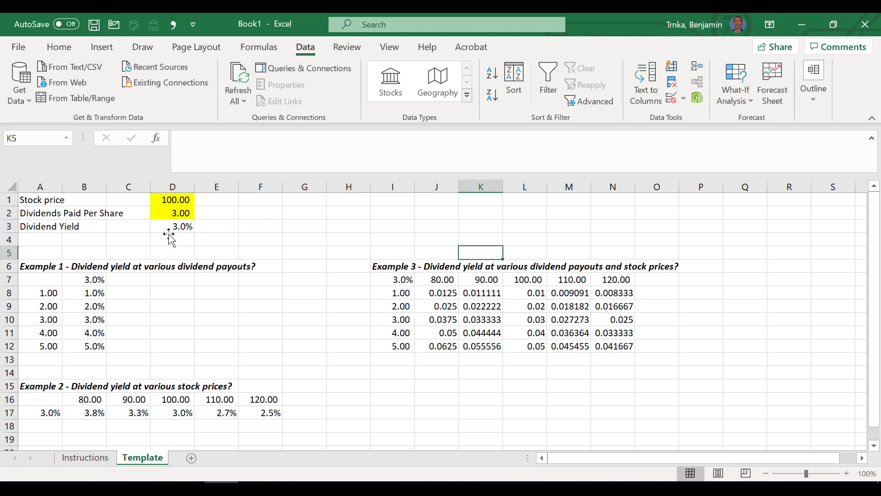
{"action": "key", "text": "Down"}
{"action": "key", "text": "Down"}
{"action": "key", "text": "Left"}
{"action": "key", "text": "shift+Right"}
{"action": "key", "text": "shift+Right"}
{"action": "key", "text": "shift+Right"}
{"action": "key", "text": "shift+Right"}
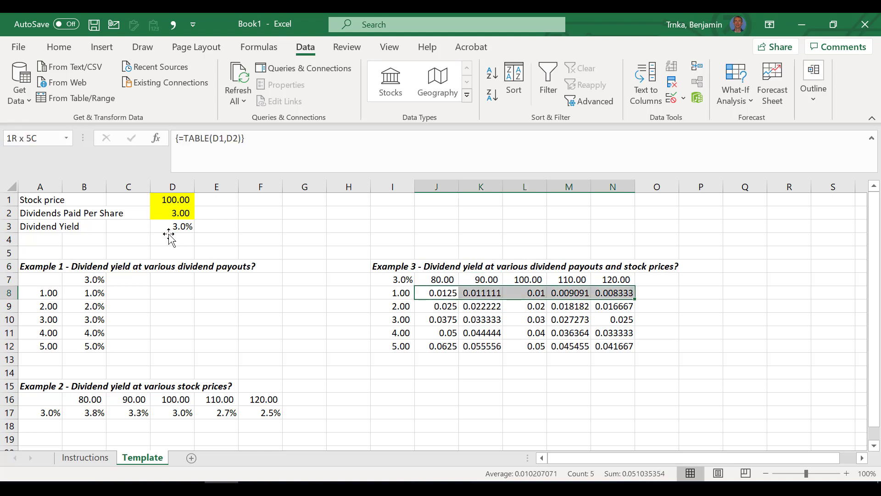
Apply Percent Style with one extra decimal to the J8:N12 results.
{"action": "key", "text": "shift+Down"}
{"action": "key", "text": "shift+Down"}
{"action": "key", "text": "shift+Down"}
{"action": "key", "text": "shift+Down"}
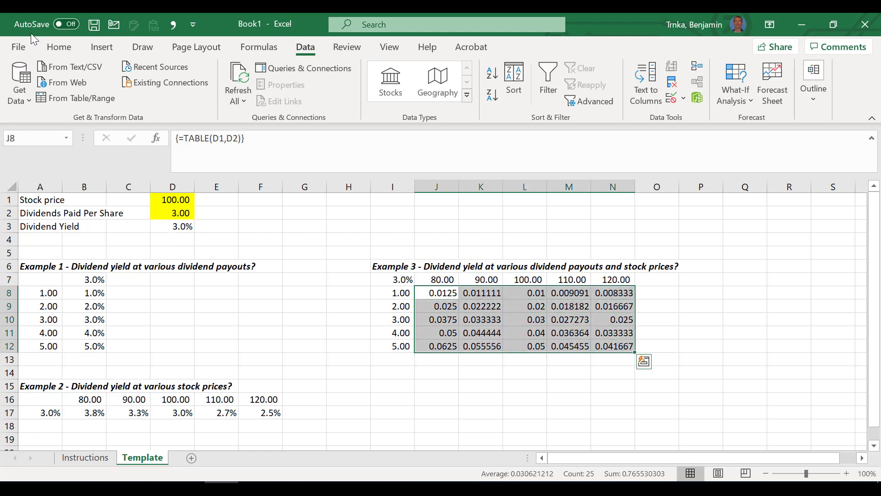
{"action": "left_click", "coordinate": [56, 46]}
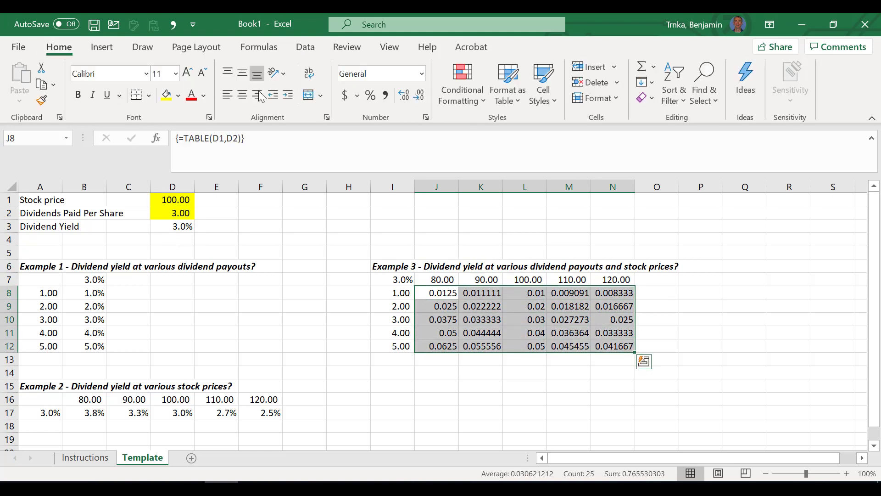
{"action": "left_click", "coordinate": [370, 98]}
{"action": "left_click", "coordinate": [408, 96]}
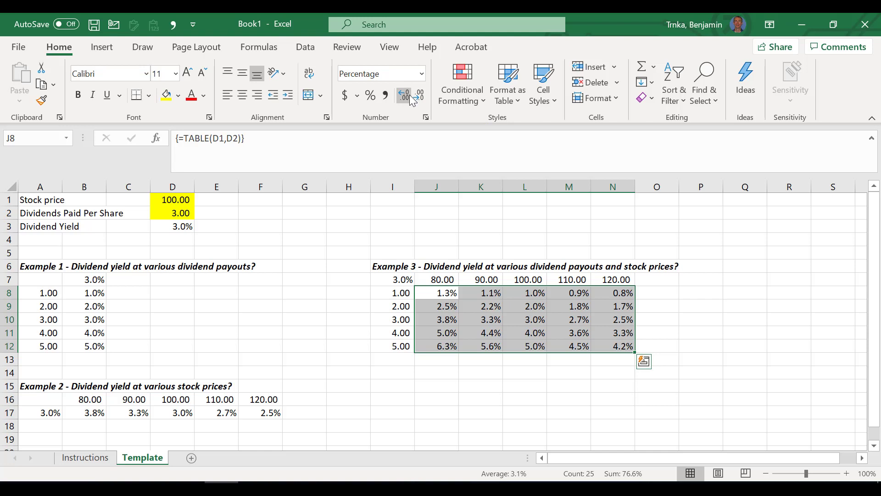
Apply the Green - Yellow - Red Color Scale conditional format to J8:N12.
{"action": "left_click", "coordinate": [483, 101]}
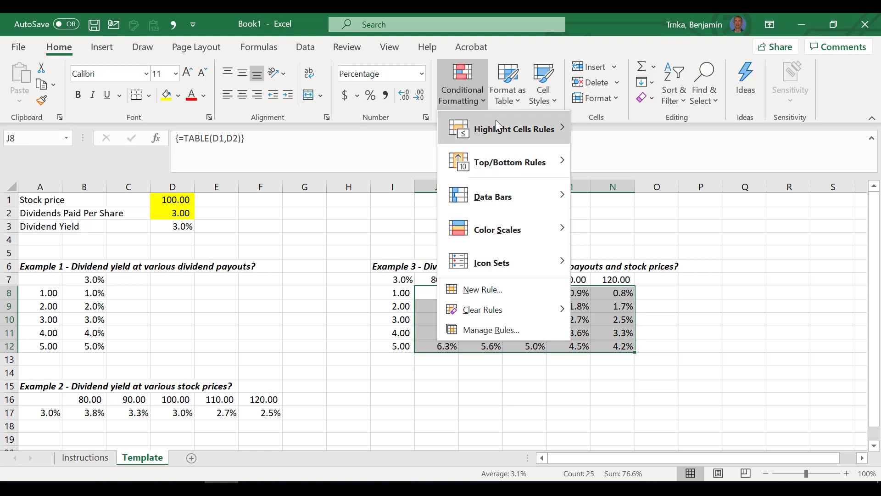
{"action": "mouse_move", "coordinate": [497, 161]}
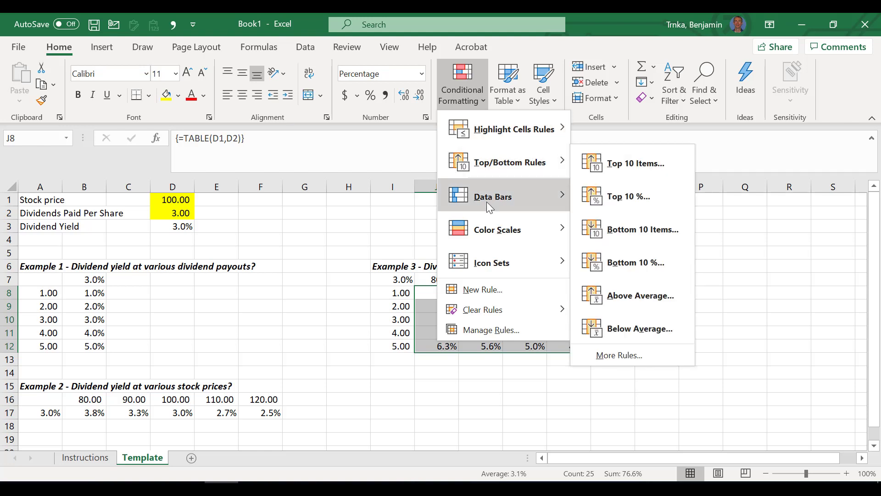
{"action": "mouse_move", "coordinate": [488, 201]}
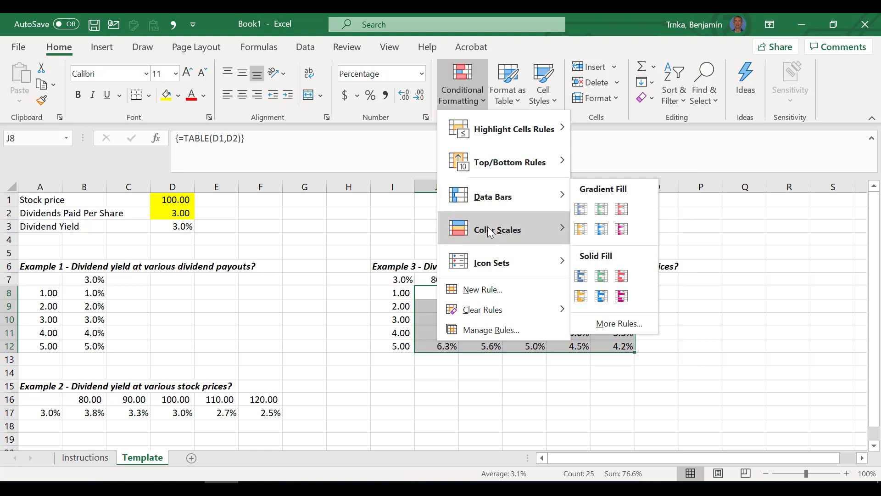
{"action": "mouse_move", "coordinate": [490, 230]}
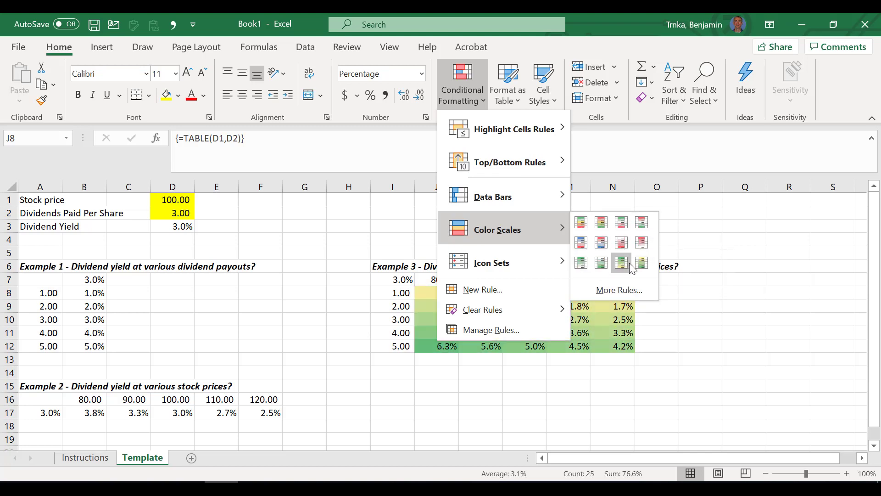
{"action": "left_click", "coordinate": [580, 223]}
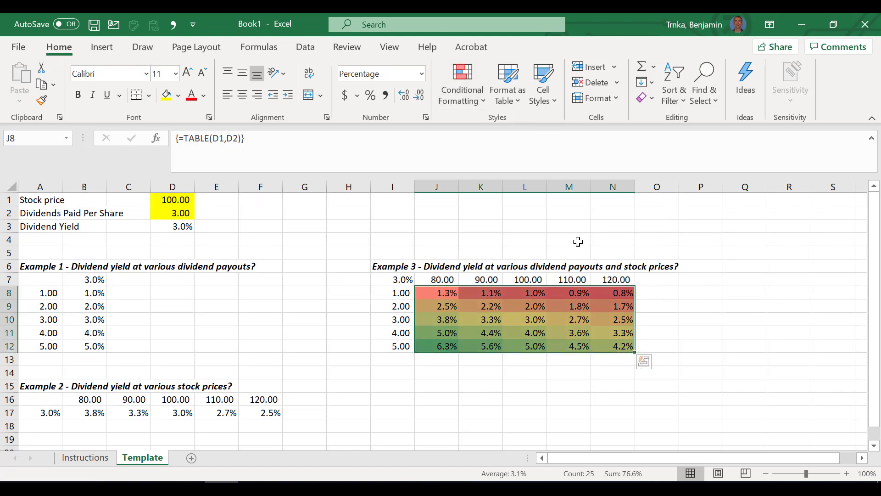
{"action": "left_click", "coordinate": [578, 241]}
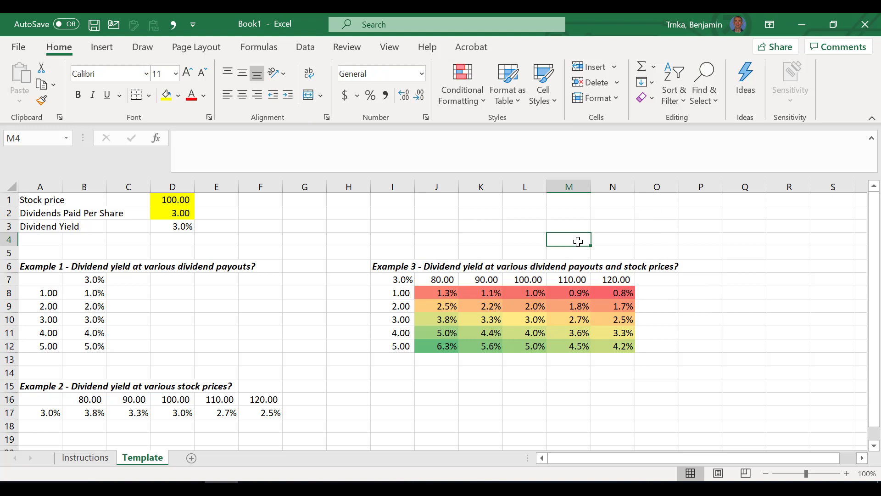
{"action": "key", "text": "Down"}
{"action": "key", "text": "Down"}
{"action": "key", "text": "Down"}
{"action": "key", "text": "Down"}
{"action": "key", "text": "Down"}
{"action": "key", "text": "Down"}
{"action": "key", "text": "Down"}
{"action": "key", "text": "Down"}
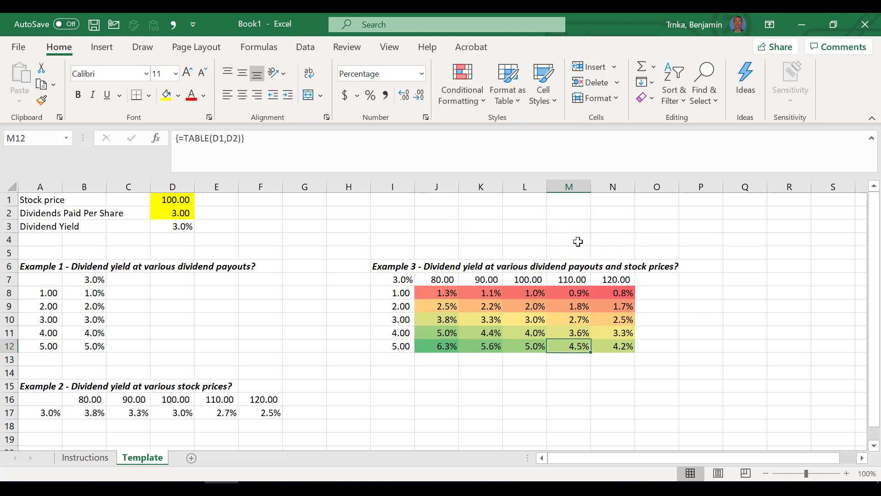
{"action": "key", "text": "Left"}
{"action": "key", "text": "Left"}
{"action": "key", "text": "Left"}
{"action": "key", "text": "Right"}
{"action": "key", "text": "Right"}
{"action": "key", "text": "Right"}
{"action": "key", "text": "Right"}
{"action": "key", "text": "Up"}
{"action": "key", "text": "Up"}
{"action": "key", "text": "Up"}
{"action": "key", "text": "Up"}
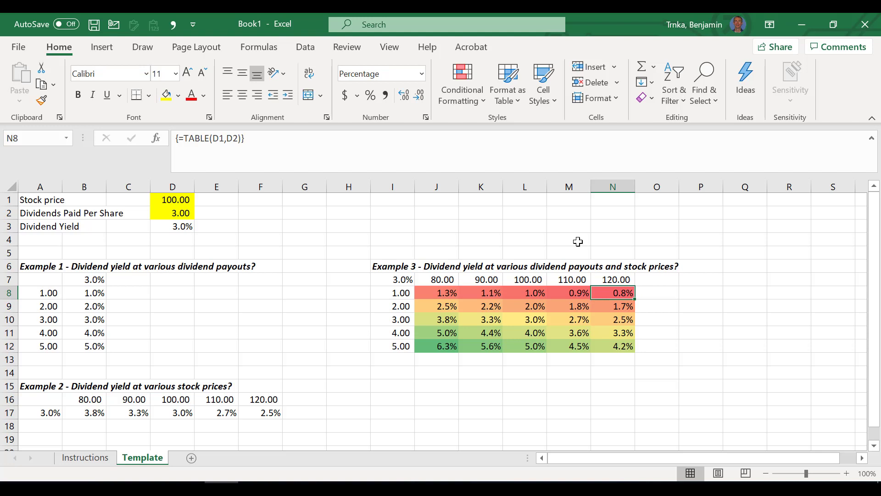
Set the stock price in D1 to 137.13 and check the recalculated yield.
{"action": "left_click", "coordinate": [182, 198]}
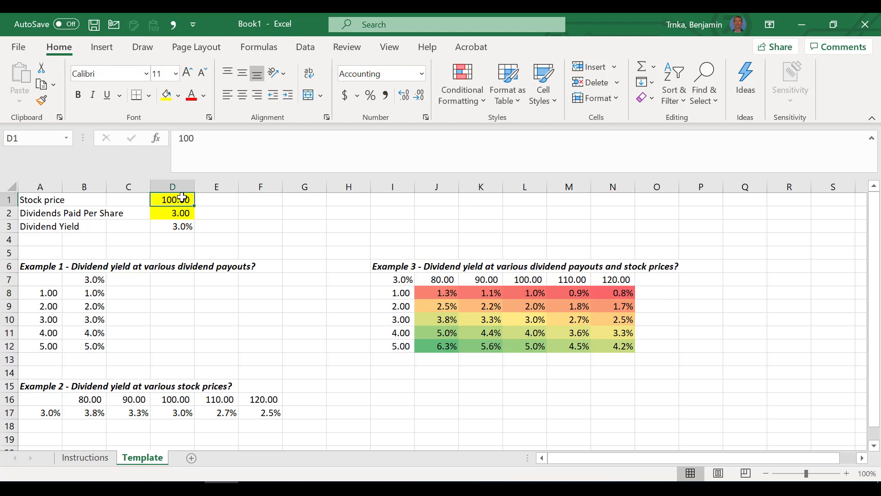
{"action": "type", "text": "137"}
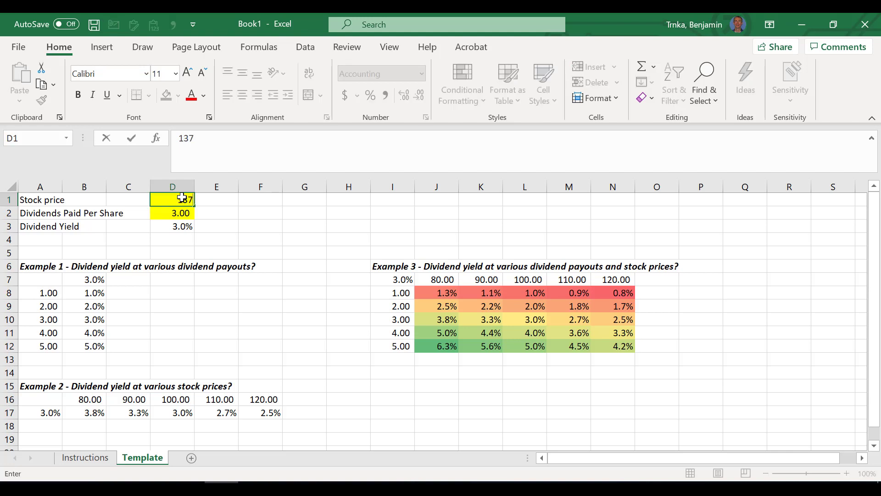
{"action": "type", "text": ".13"}
{"action": "key", "text": "Return"}
{"action": "key", "text": "Return"}
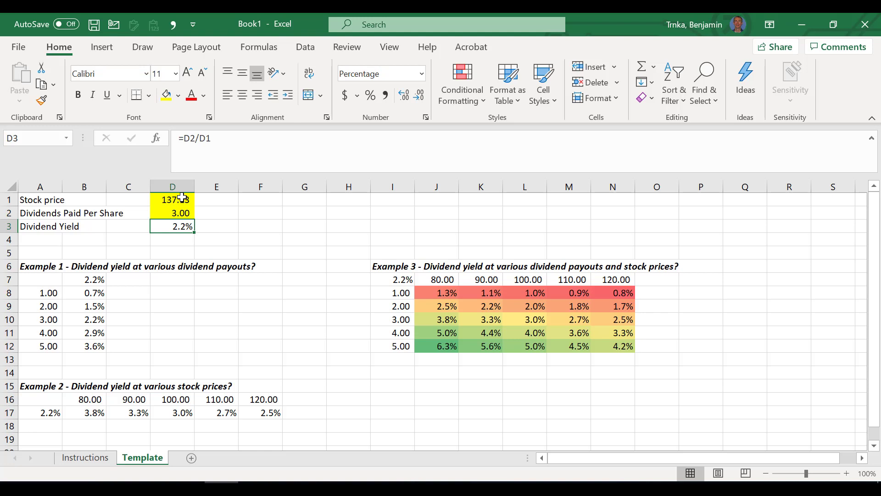
{"action": "key", "text": "Up"}
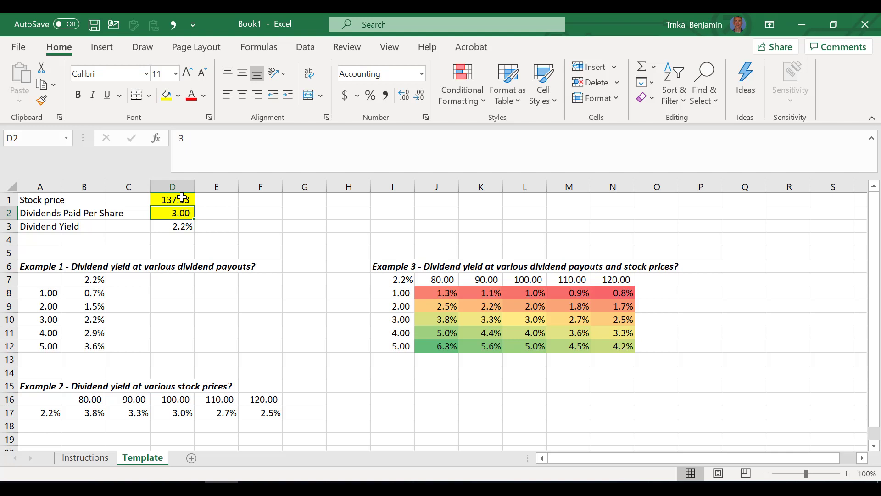
{"action": "key", "text": "Down"}
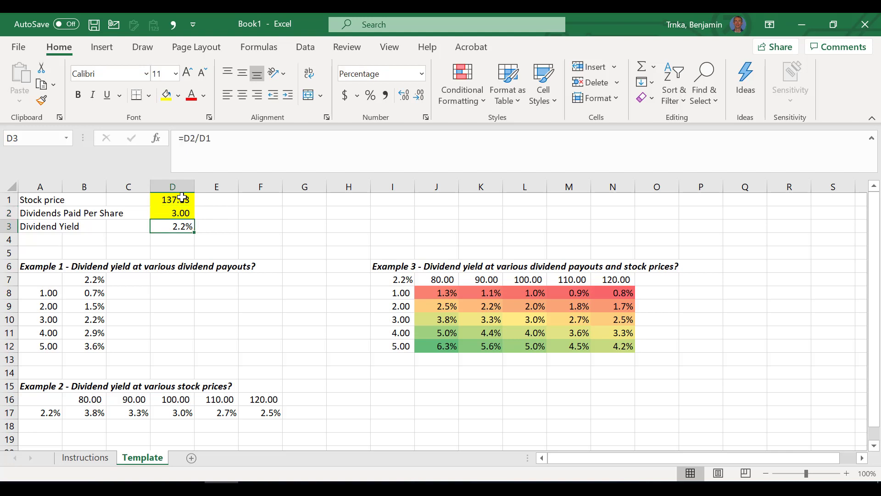
Try dividends of 4, 4.5 and 4.2 in D2, settling on 4.17.
{"action": "key", "text": "Up"}
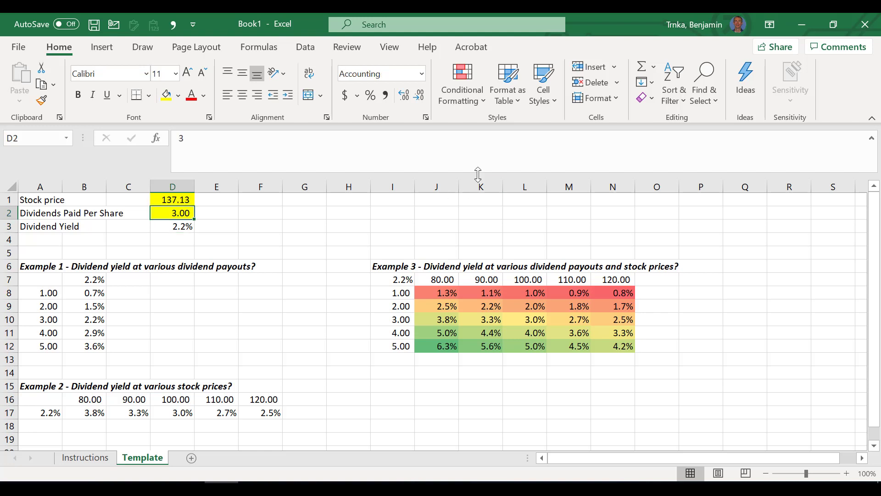
{"action": "type", "text": "4"}
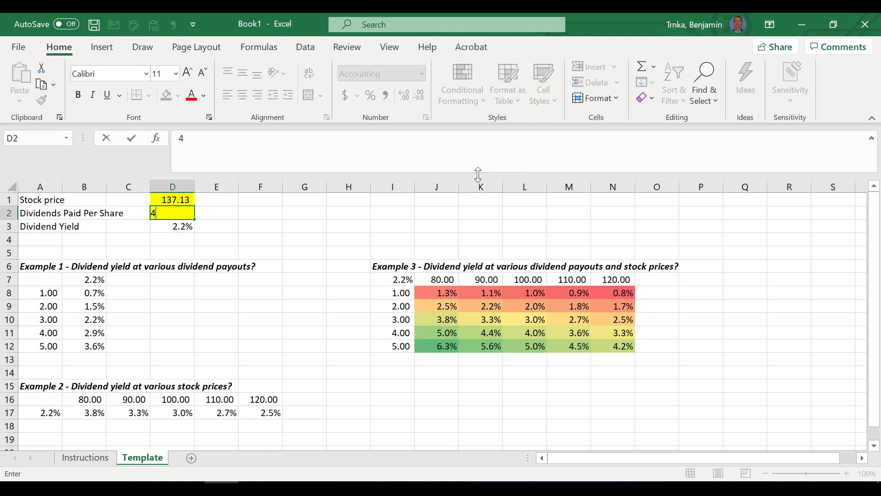
{"action": "key", "text": "Return"}
{"action": "key", "text": "Up"}
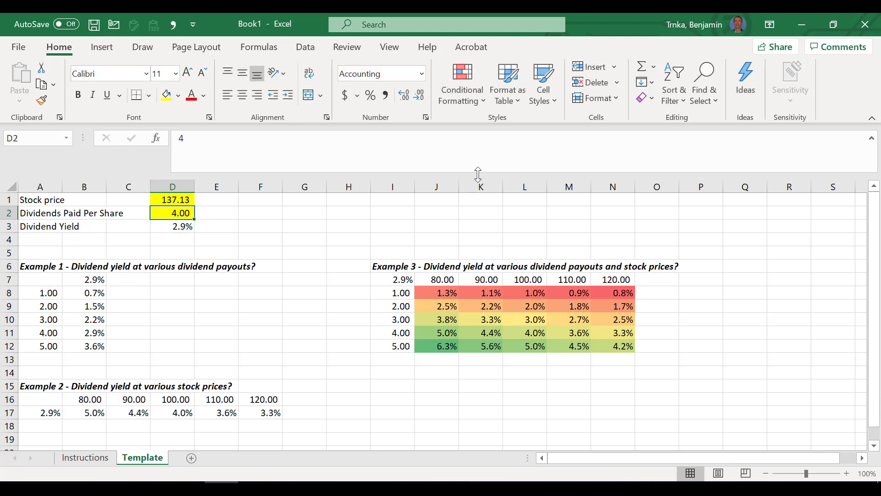
{"action": "type", "text": "4.5"}
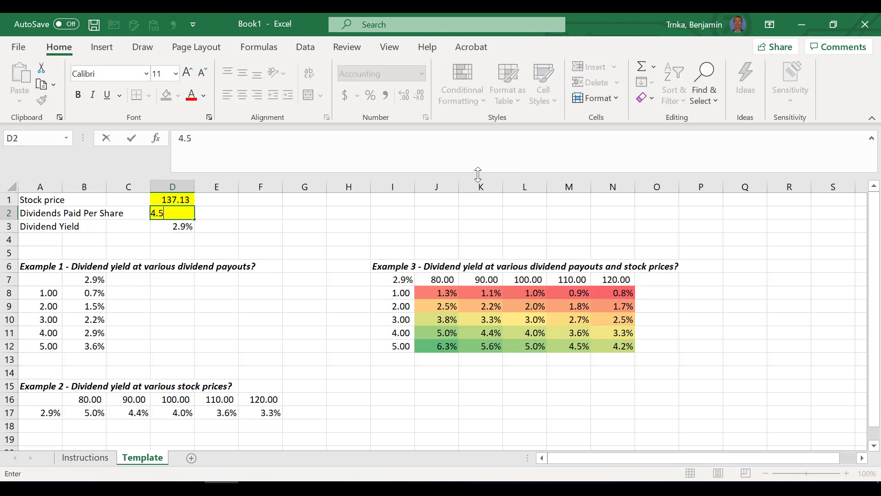
{"action": "key", "text": "Return"}
{"action": "key", "text": "Up"}
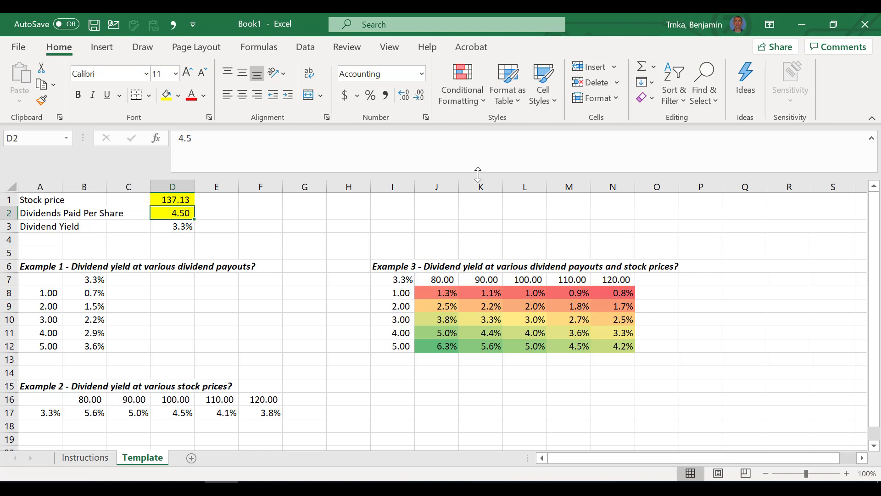
{"action": "type", "text": "4.2"}
{"action": "key", "text": "Return"}
{"action": "key", "text": "Up"}
{"action": "type", "text": "4.17"}
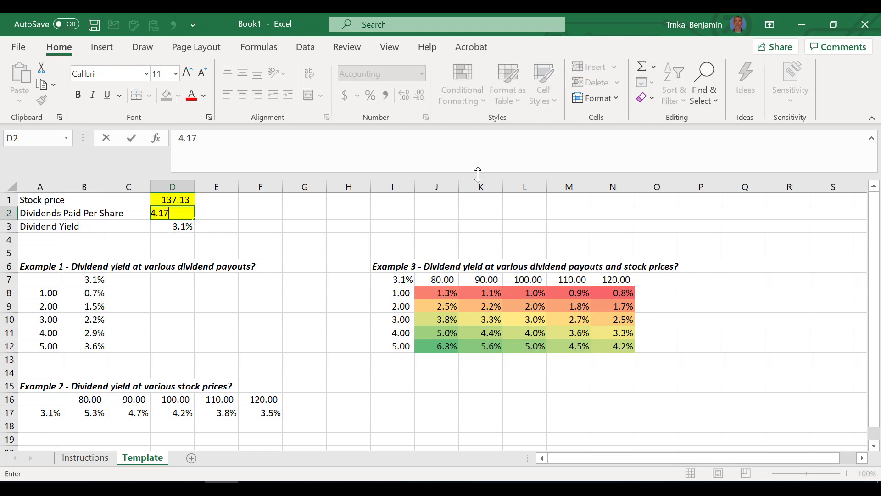
{"action": "key", "text": "Return"}
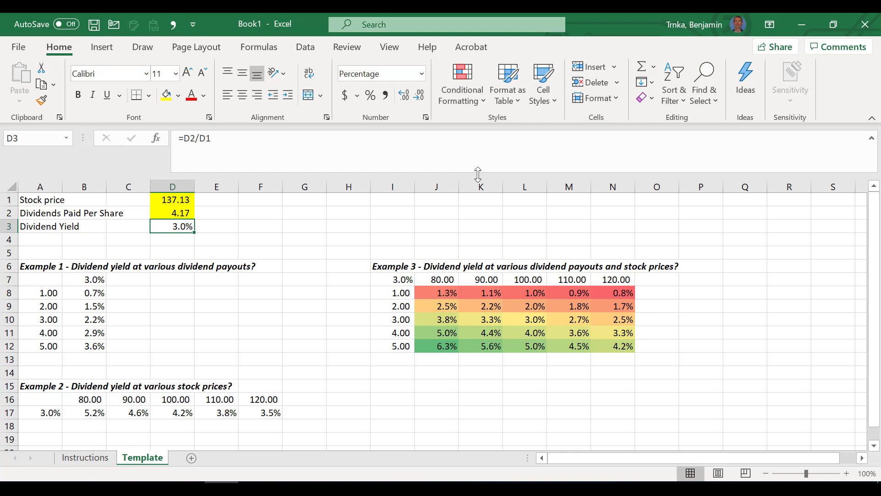
Inspect the D3 yield with extra decimals, then restore one decimal place.
{"action": "left_click", "coordinate": [405, 90]}
{"action": "left_click", "coordinate": [406, 90]}
{"action": "left_click", "coordinate": [419, 96]}
{"action": "left_click", "coordinate": [419, 96]}
{"action": "left_click", "coordinate": [252, 215]}
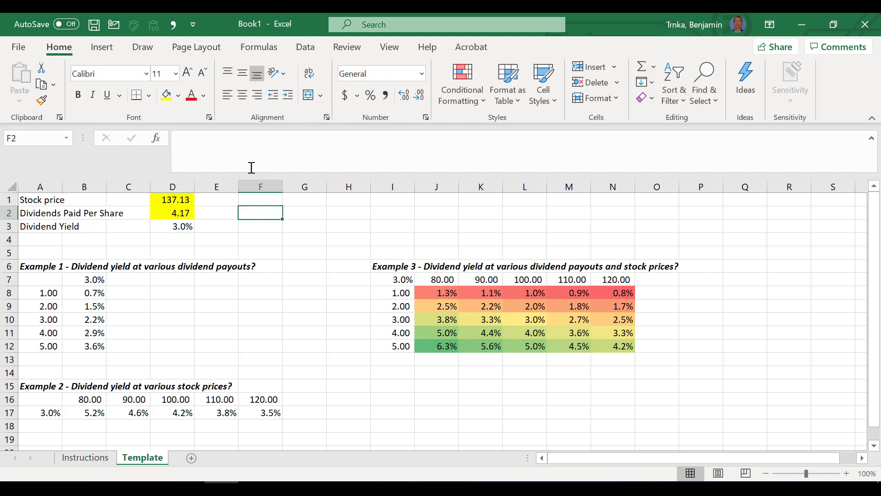
{"action": "left_click", "coordinate": [179, 200]}
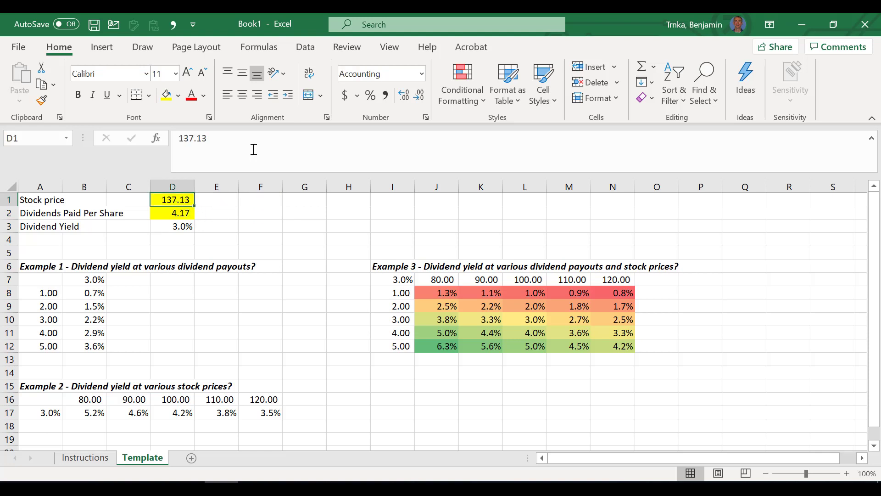
Launch Goal Seek from the Data tab's What-If Analysis menu.
{"action": "left_click", "coordinate": [306, 47]}
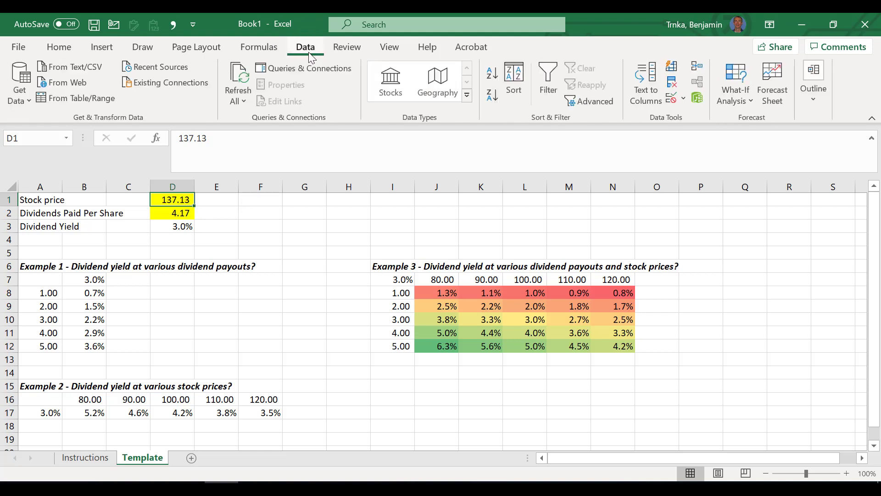
{"action": "left_click", "coordinate": [748, 103]}
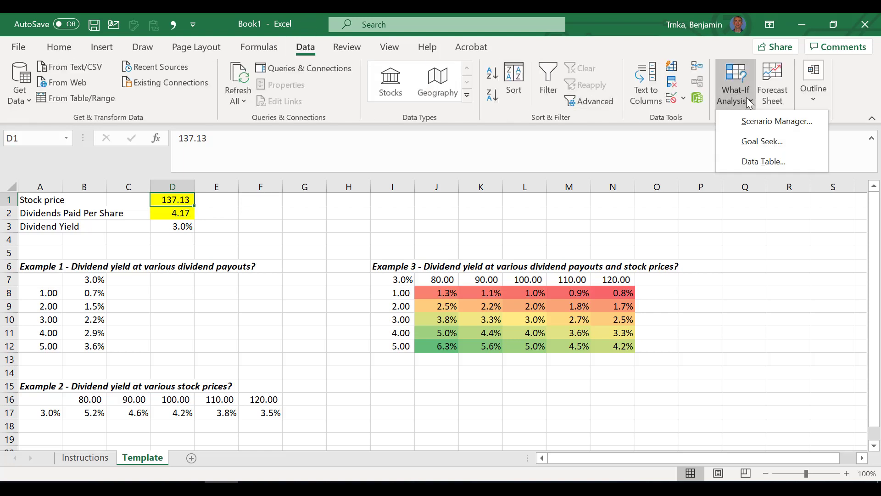
{"action": "left_click", "coordinate": [756, 140]}
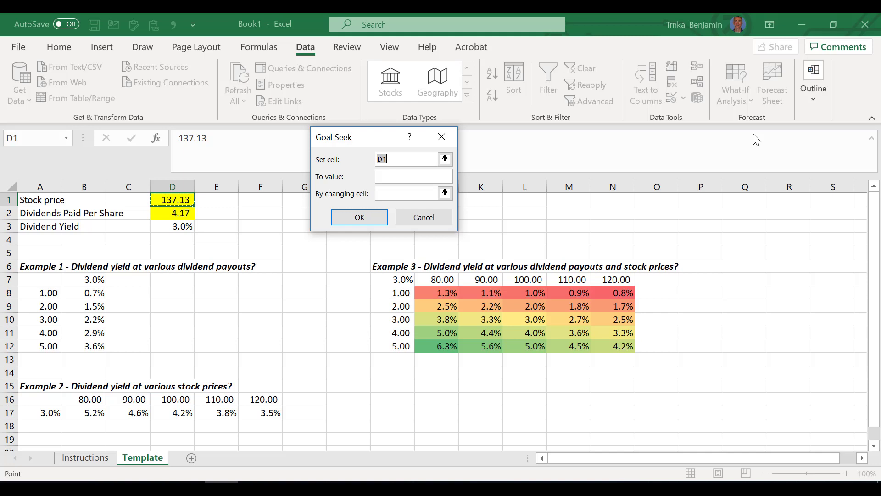
Run Goal Seek with set cell D3, to value 3.0%, changing D2, and accept.
{"action": "left_click", "coordinate": [165, 225]}
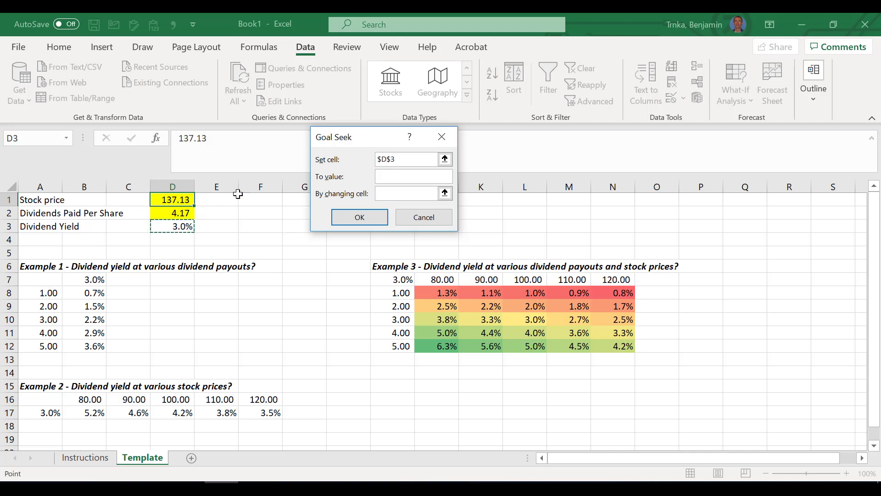
{"action": "left_click", "coordinate": [397, 179]}
{"action": "type", "text": "3.0"}
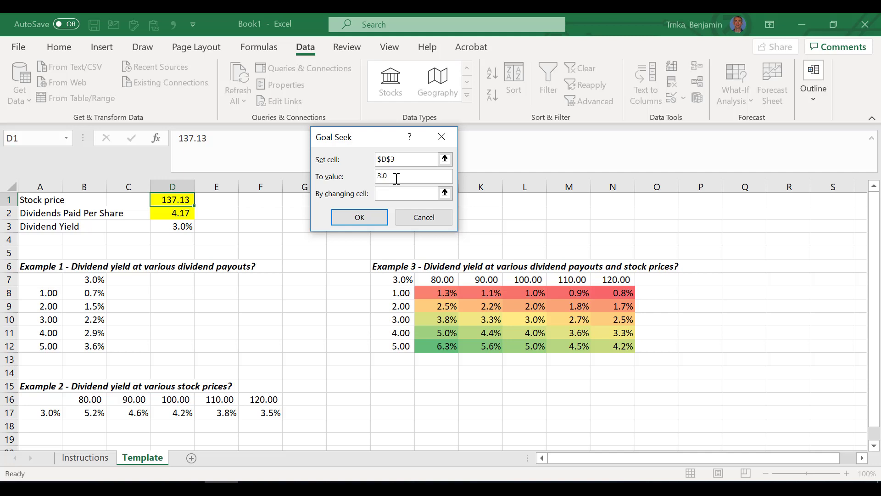
{"action": "type", "text": "%"}
{"action": "left_click", "coordinate": [392, 193]}
{"action": "left_click", "coordinate": [181, 213]}
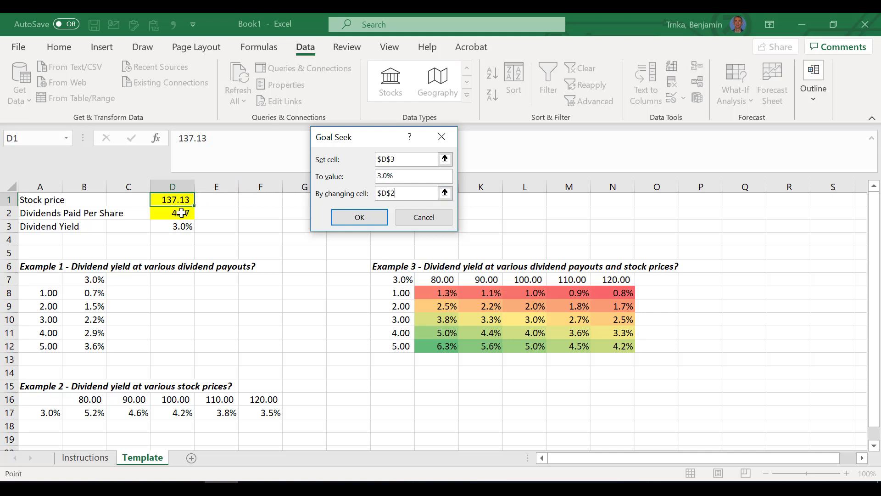
{"action": "left_click", "coordinate": [360, 218]}
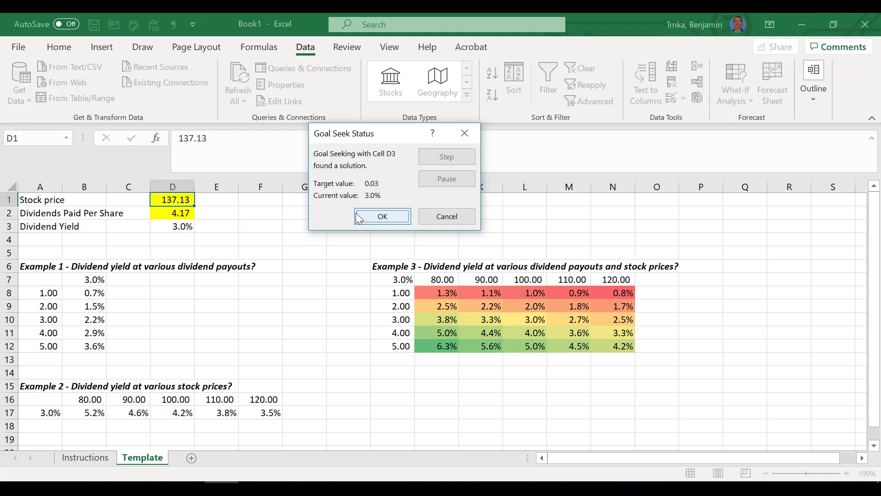
{"action": "left_click", "coordinate": [360, 217]}
{"action": "left_click", "coordinate": [355, 212]}
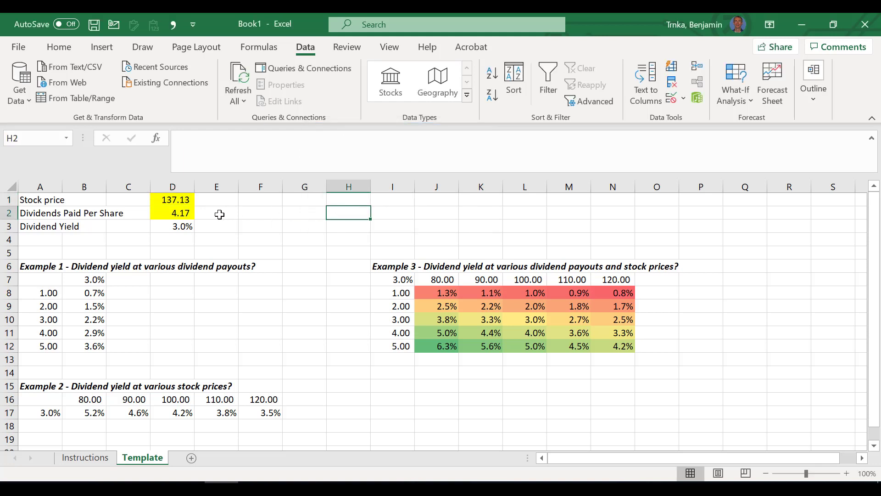
Show D2 to six decimals to verify 4.17, then return it to two decimals.
{"action": "key", "text": "Left"}
{"action": "key", "text": "Left"}
{"action": "key", "text": "Left"}
{"action": "key", "text": "Left"}
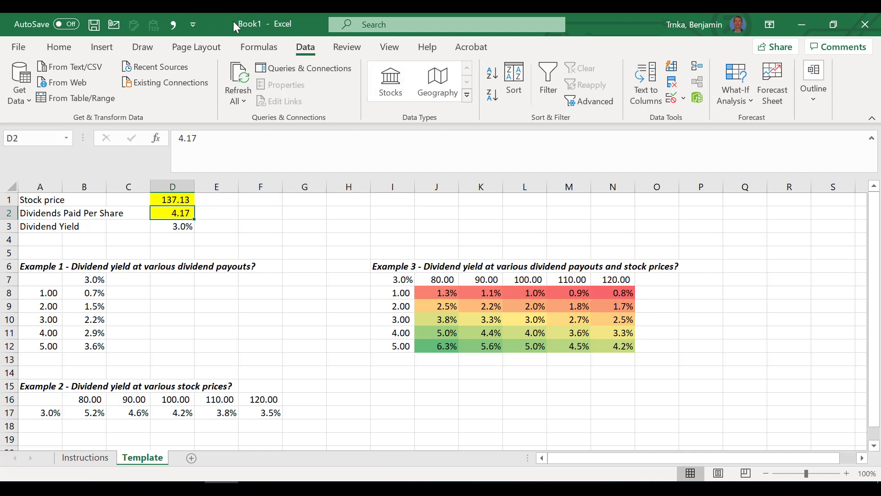
{"action": "left_click", "coordinate": [75, 46]}
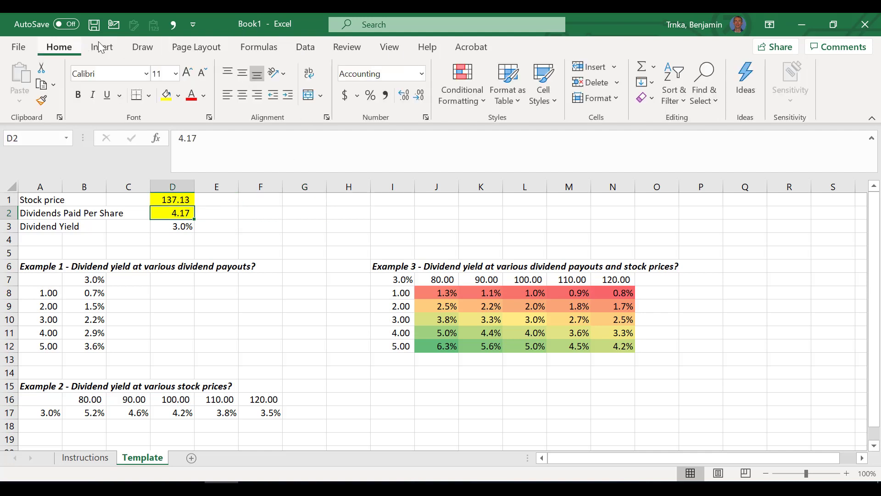
{"action": "left_click", "coordinate": [405, 96]}
{"action": "left_click", "coordinate": [405, 97]}
{"action": "left_click", "coordinate": [405, 97]}
{"action": "left_click", "coordinate": [405, 98]}
{"action": "left_click", "coordinate": [421, 97]}
{"action": "left_click", "coordinate": [420, 96]}
{"action": "left_click", "coordinate": [421, 96]}
{"action": "left_click", "coordinate": [421, 96]}
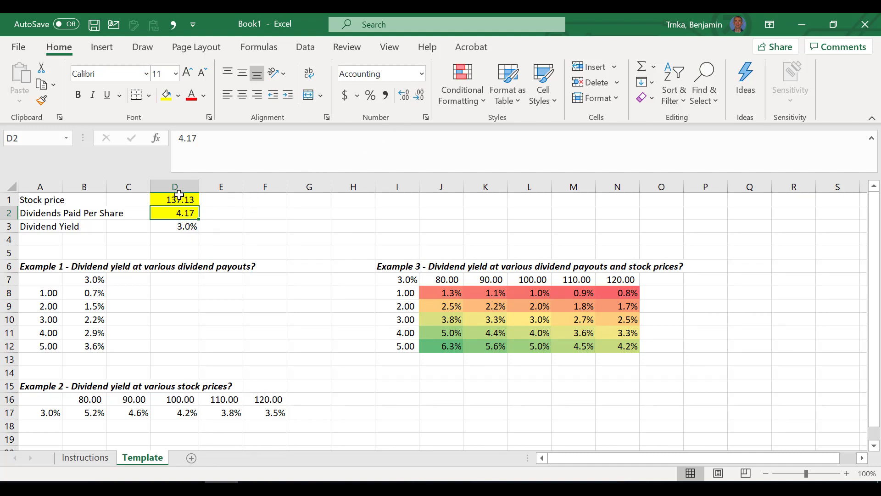
Reselect the dividends per share cell D2.
{"action": "left_click", "coordinate": [205, 227]}
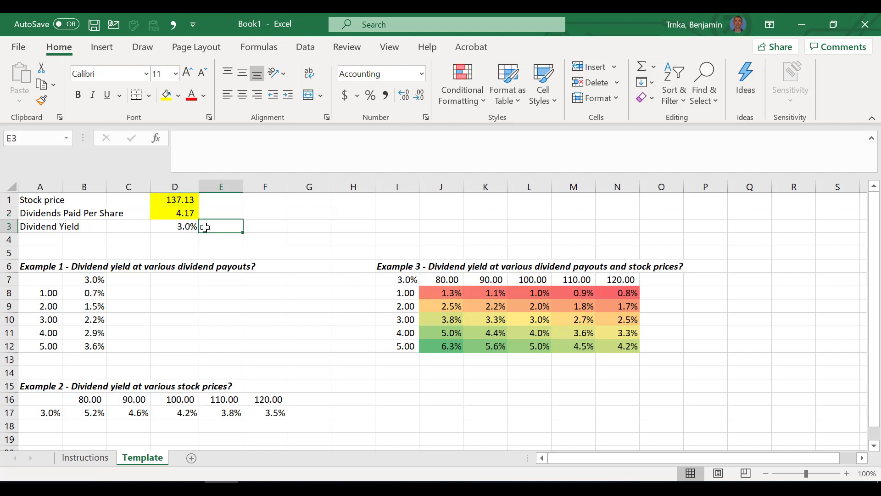
{"action": "left_click", "coordinate": [254, 225]}
{"action": "left_click", "coordinate": [207, 214]}
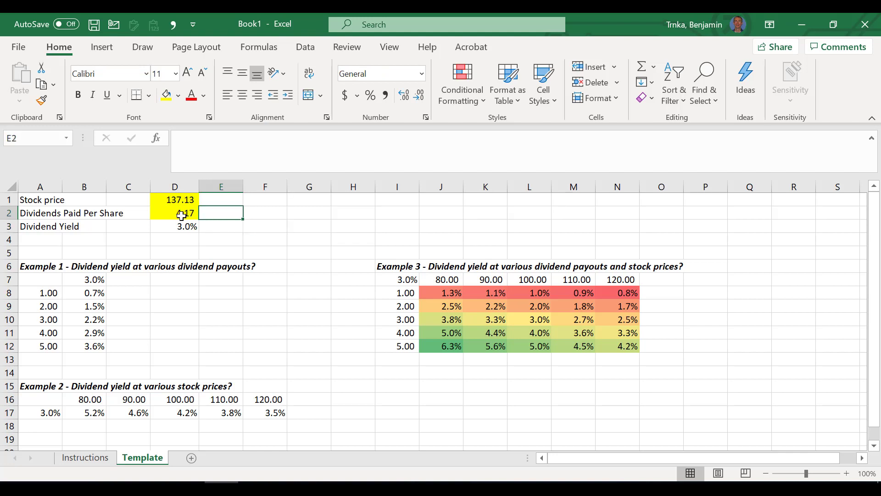
{"action": "left_click", "coordinate": [178, 214]}
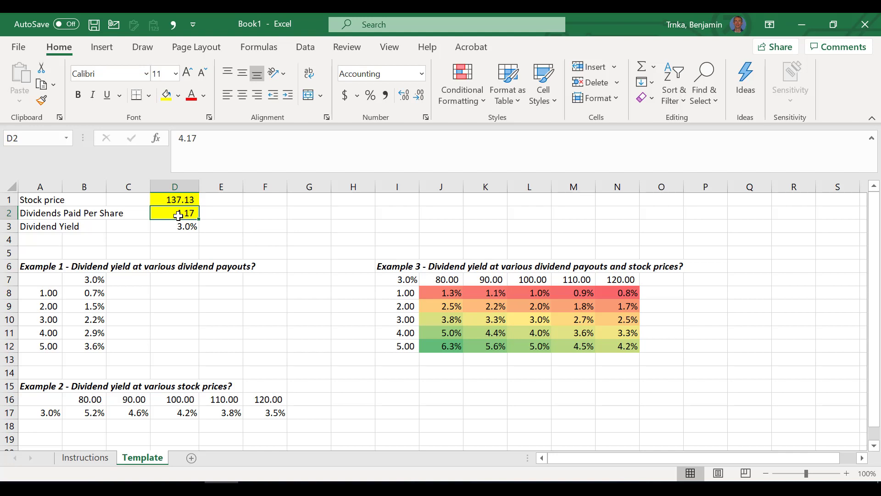
Go to the Instructions sheet with Ctrl+Page Up.
{"action": "key", "text": "ctrl+Page_Up"}
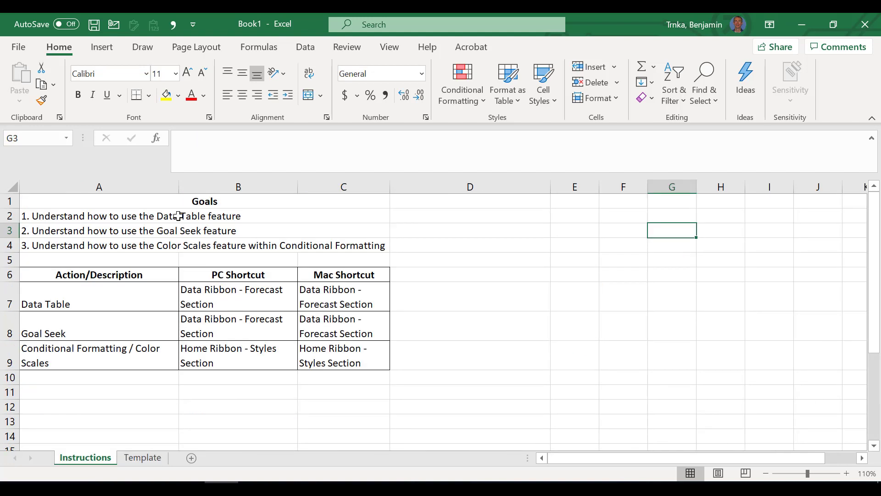